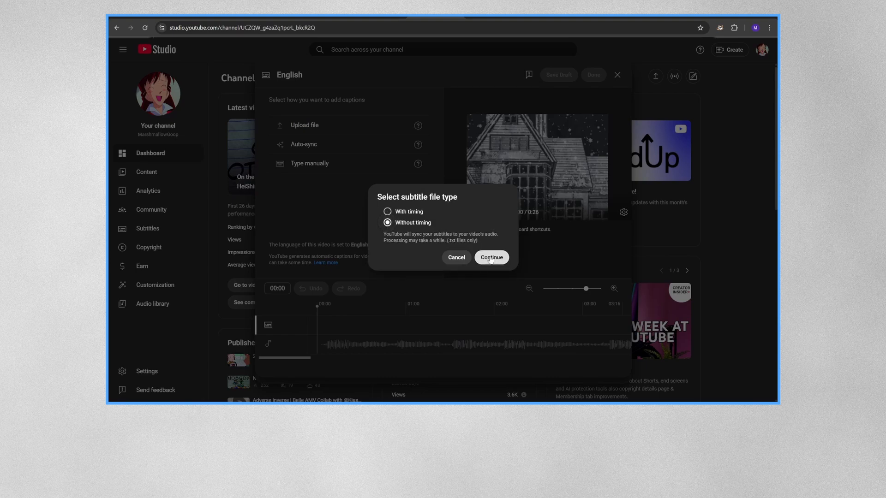
# Step: Upload the lyrics text file without timing as English captions in YouTube Studio and play the video preview
pyautogui.click(491, 257)
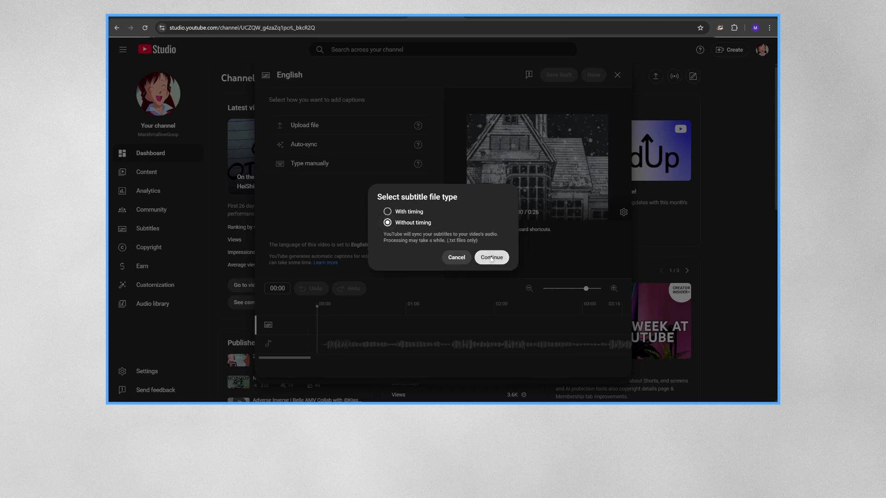
pyautogui.click(377, 200)
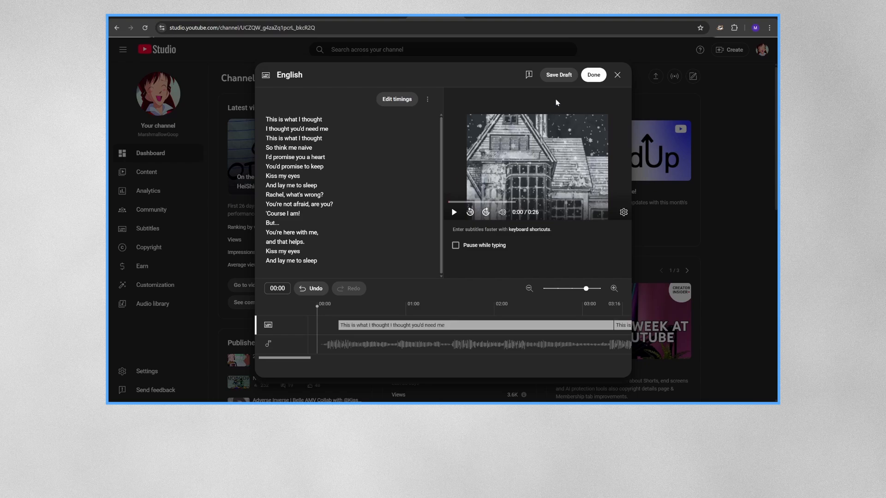
pyautogui.click(455, 212)
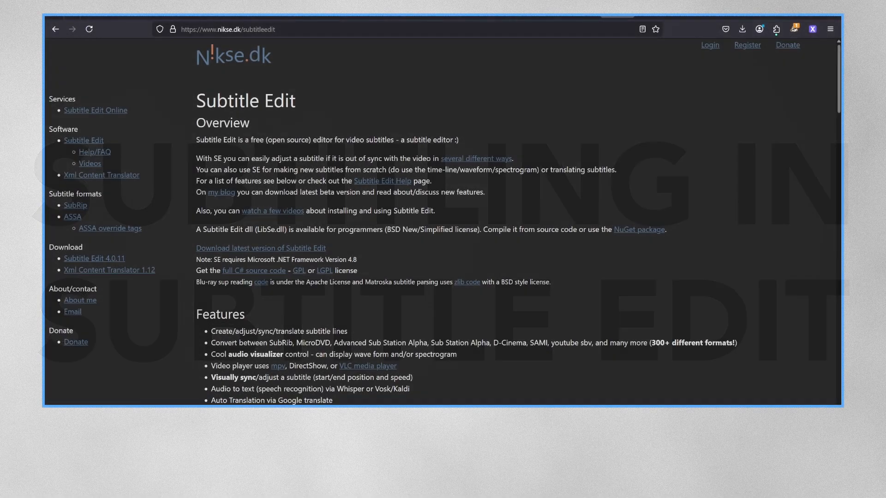
# Step: Read through the overview and feature list on the Subtitle Edit web page
pyautogui.scroll(-5, 442, 212)
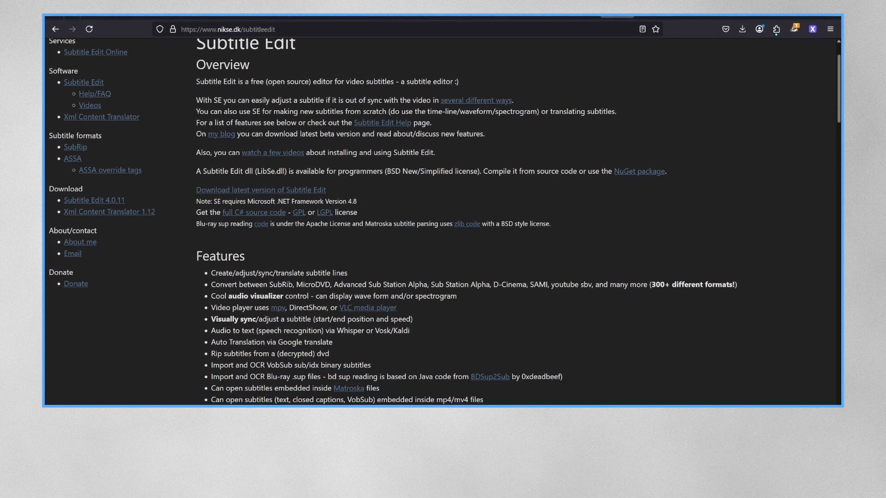
pyautogui.scroll(-15, 442, 222)
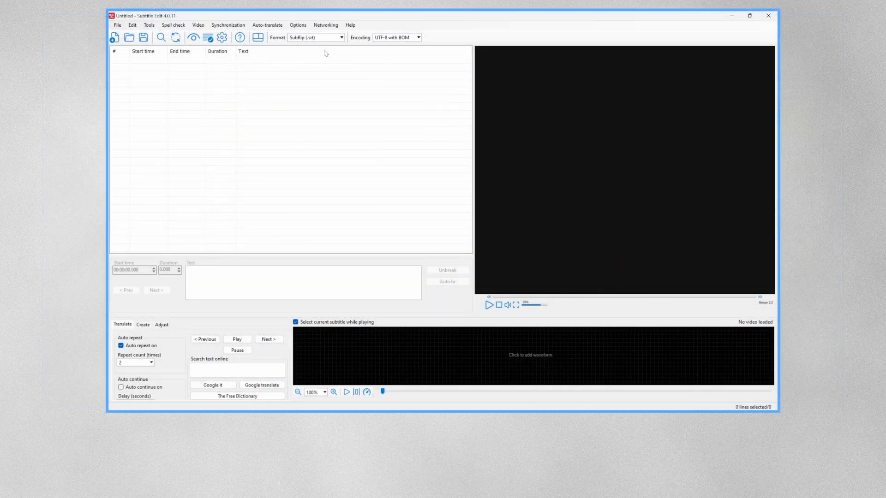
# Step: Switch to Subtitle Edit and assign Z as the shortcut for "Set start time" in the Create/adjust group of the settings
pyautogui.click(298, 25)
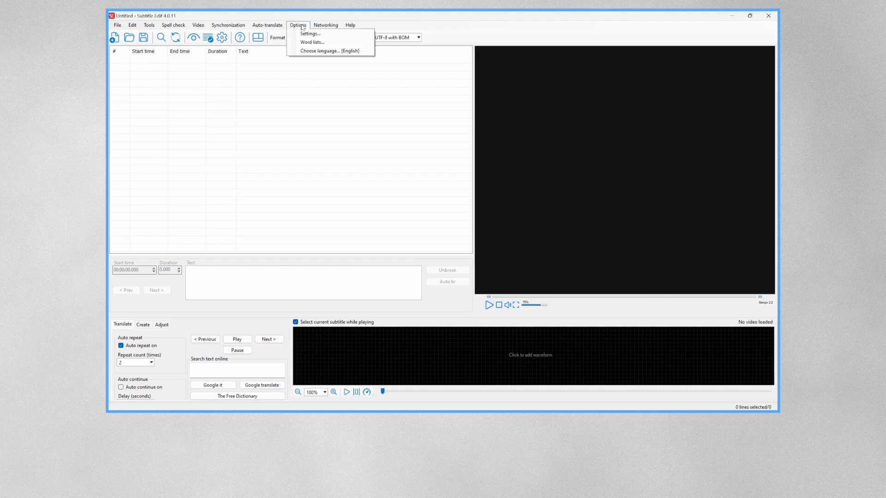
pyautogui.click(308, 33)
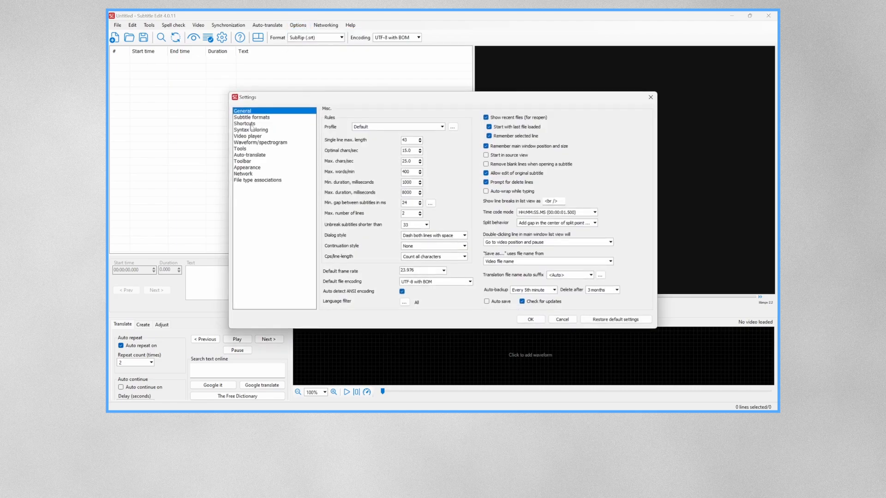
pyautogui.click(251, 124)
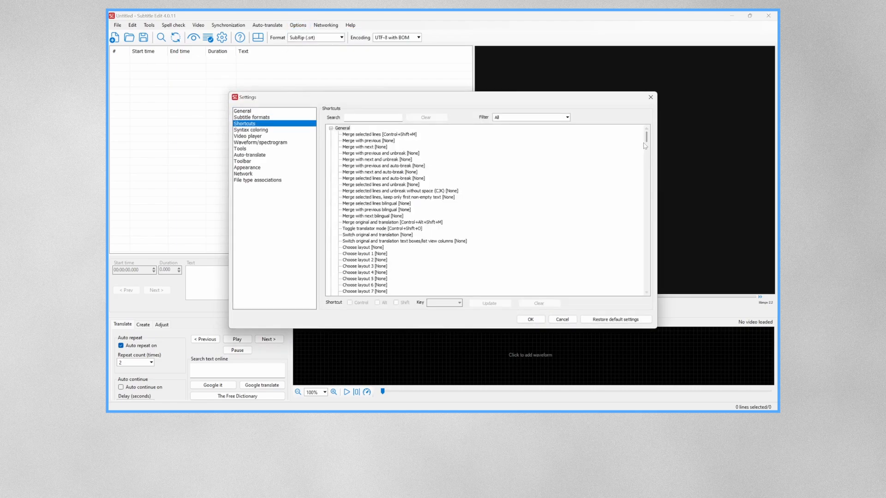
pyautogui.moveTo(645, 142); pyautogui.dragTo(656, 264)
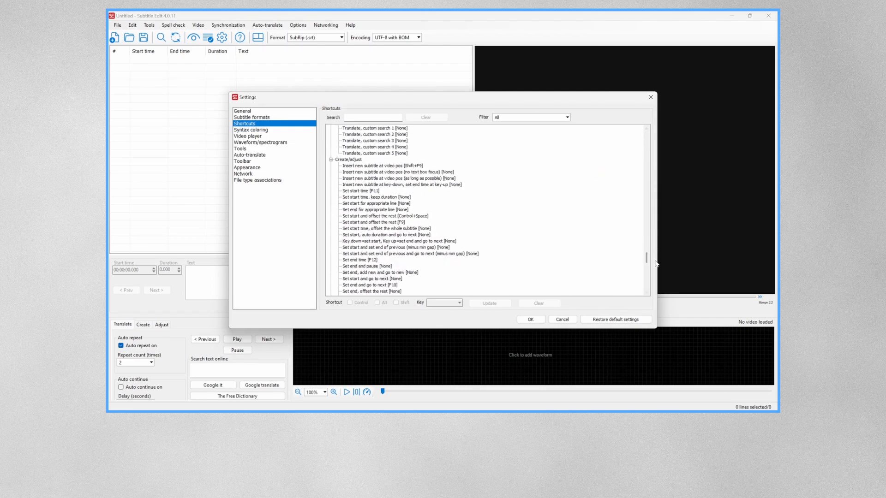
pyautogui.click(378, 191)
pyautogui.click(445, 304)
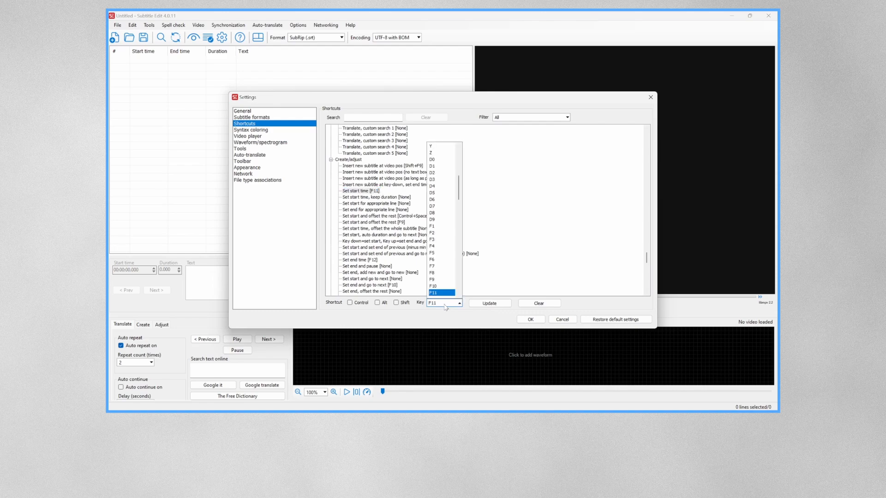
pyautogui.press('z')
pyautogui.press('Return')
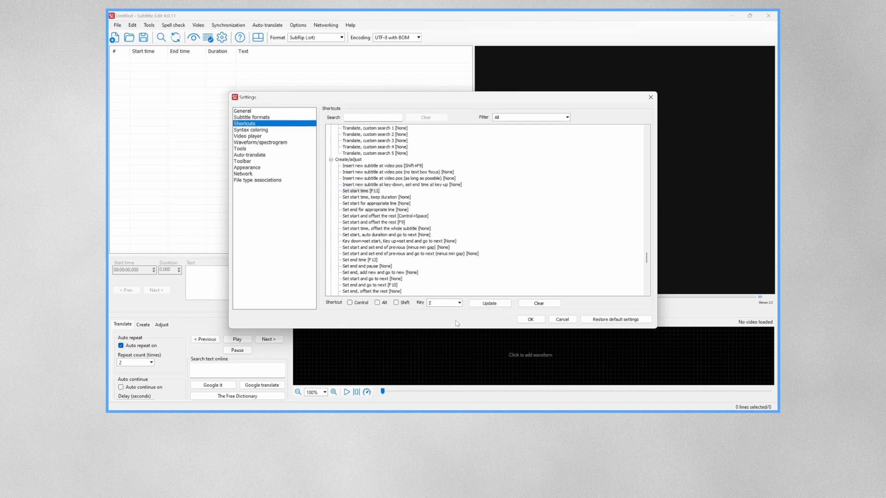
pyautogui.click(490, 304)
# Step: Assign C as the shortcut for "Set end and go to next" and apply the settings
pyautogui.click(376, 285)
pyautogui.click(438, 304)
pyautogui.press('c')
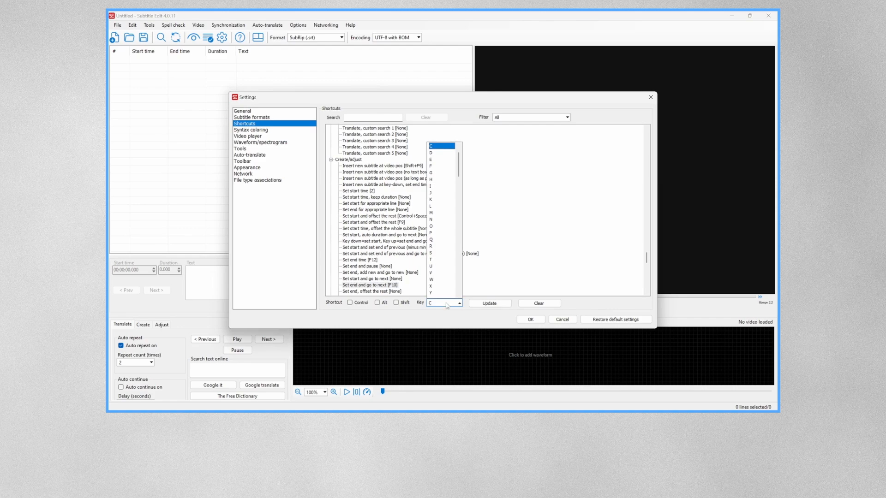
pyautogui.click(447, 305)
pyautogui.click(488, 304)
pyautogui.press('Return')
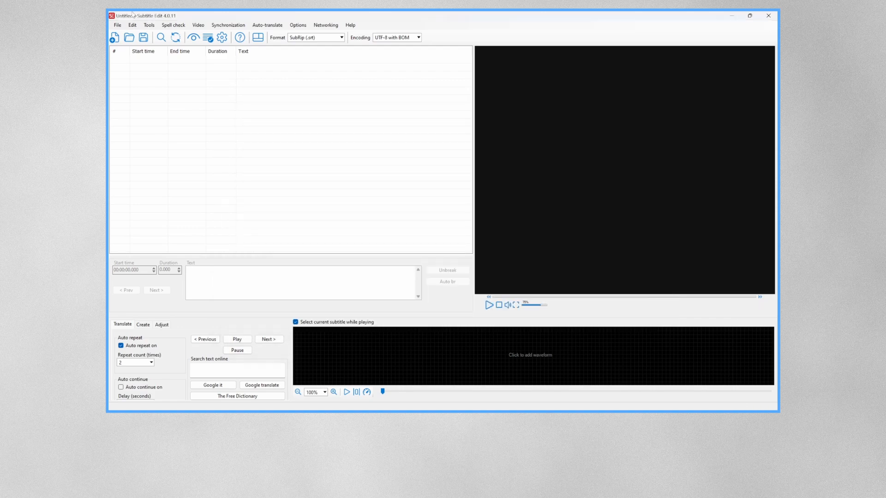
# Step: Import the full lyrics from the open Notepad document as plain text, with one line per subtitle
pyautogui.click(117, 24)
pyautogui.moveTo(154, 191)
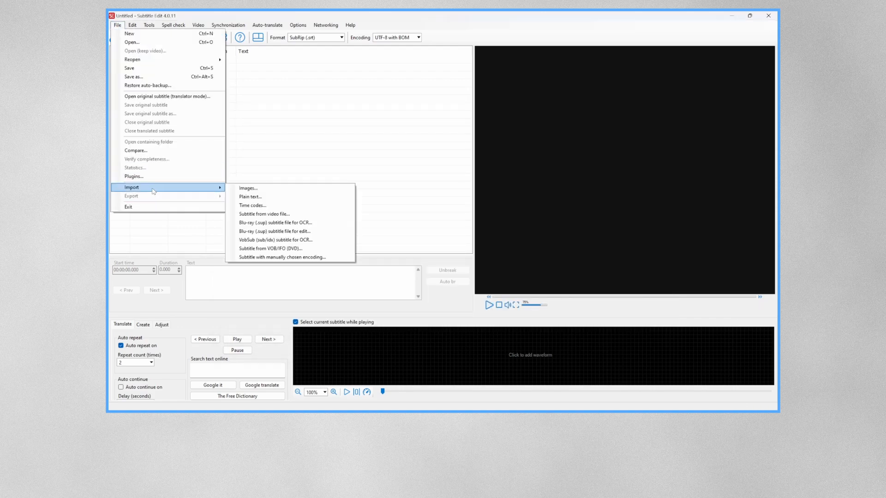
pyautogui.click(246, 197)
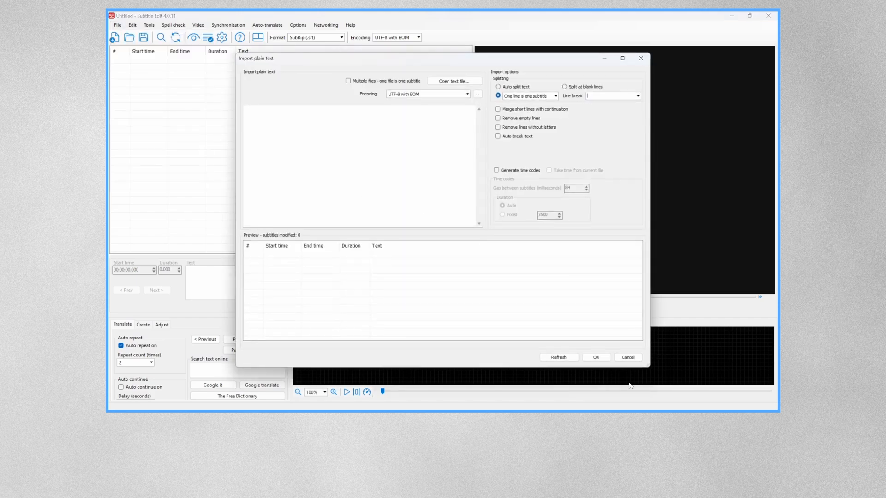
pyautogui.hotkey('alt', 'Tab')
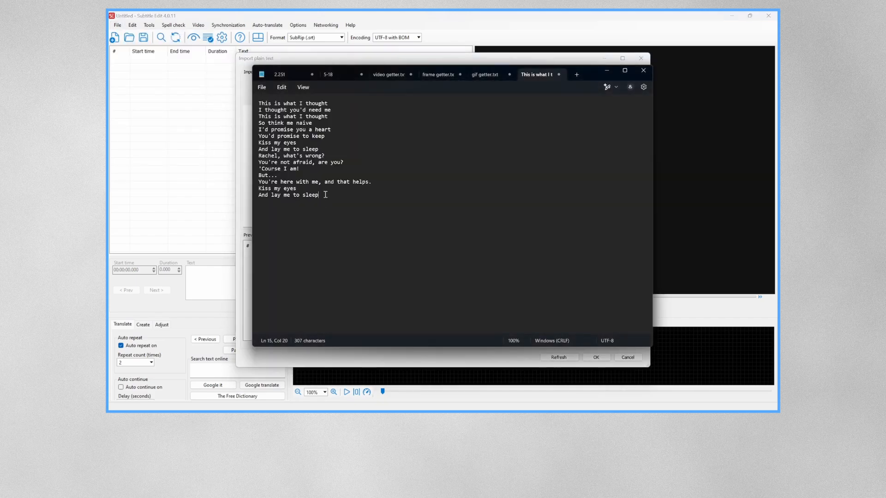
pyautogui.moveTo(325, 195); pyautogui.dragTo(266, 95)
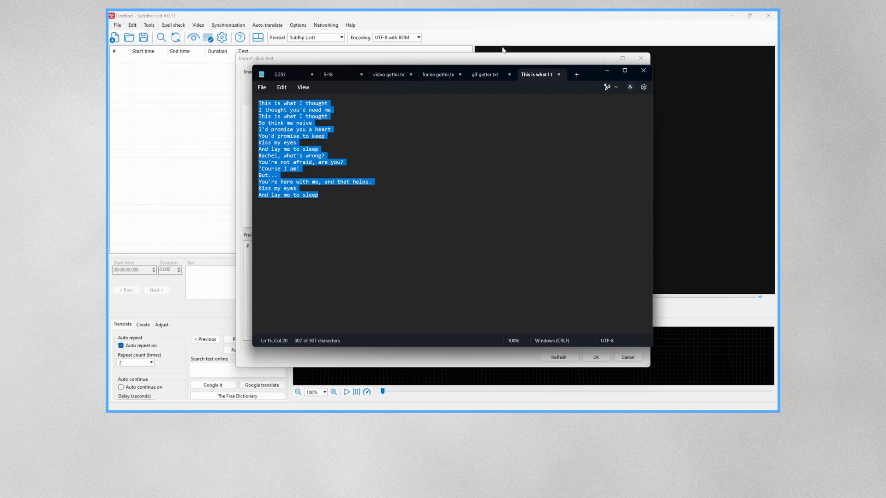
pyautogui.click(607, 71)
pyautogui.click(282, 107)
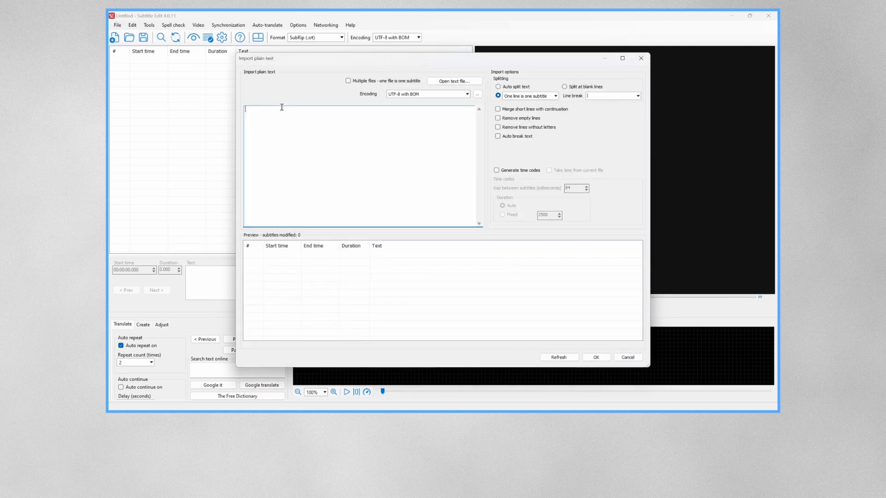
pyautogui.write("This is what I thought I thought you'd need me This is what I thought So think me naive I'd promise you a heart You'd promise to keep Kiss my eyes And lay me to sleep Rachel, what's wrong? You're not afraid, are you? 'Course I am! But... You're here with me, and that helps. Kiss my eyes And lay me to sleep")
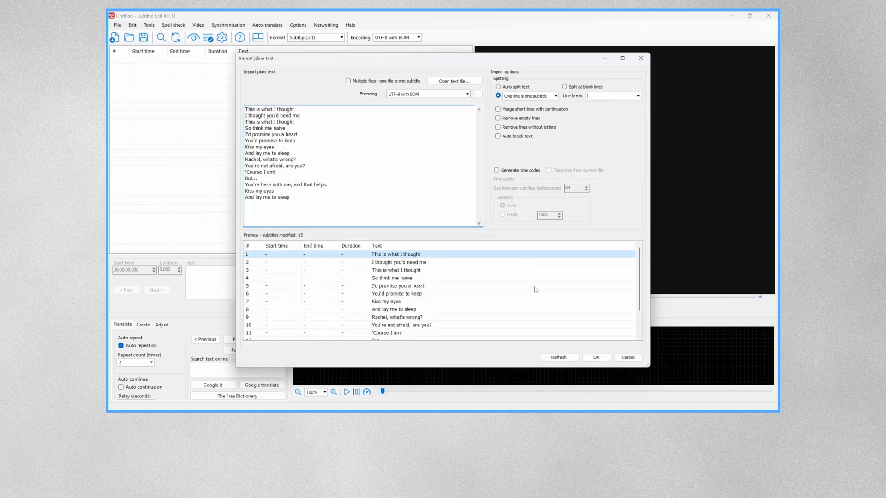
pyautogui.click(596, 358)
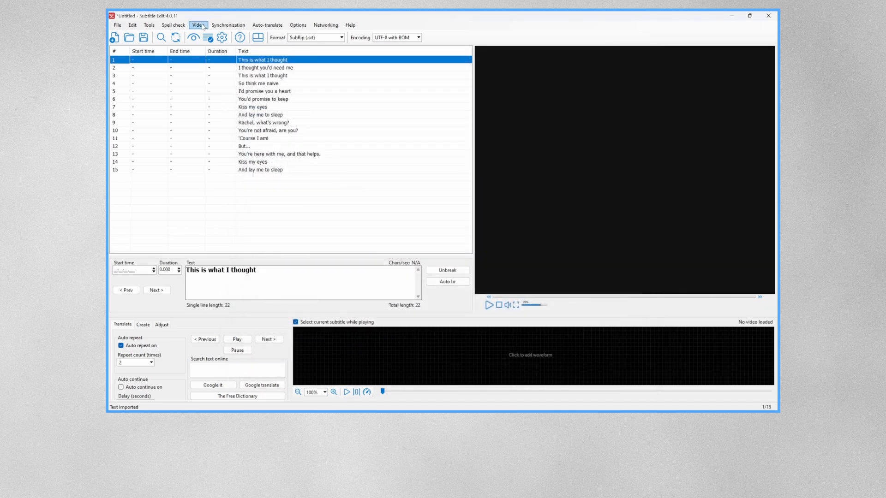
# Step: Open the video "you're not afraid, are you.mov" and generate its audio waveform
pyautogui.click(198, 25)
pyautogui.click(206, 33)
pyautogui.click(197, 169)
pyautogui.click(376, 217)
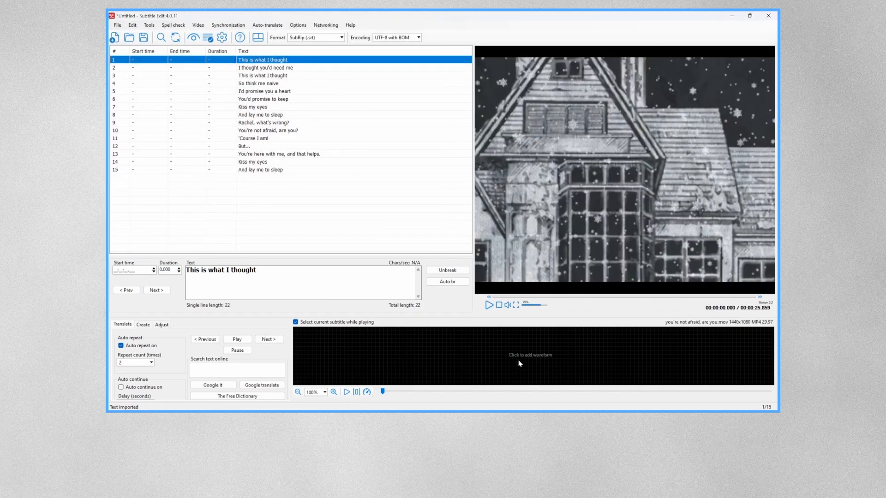
pyautogui.click(518, 363)
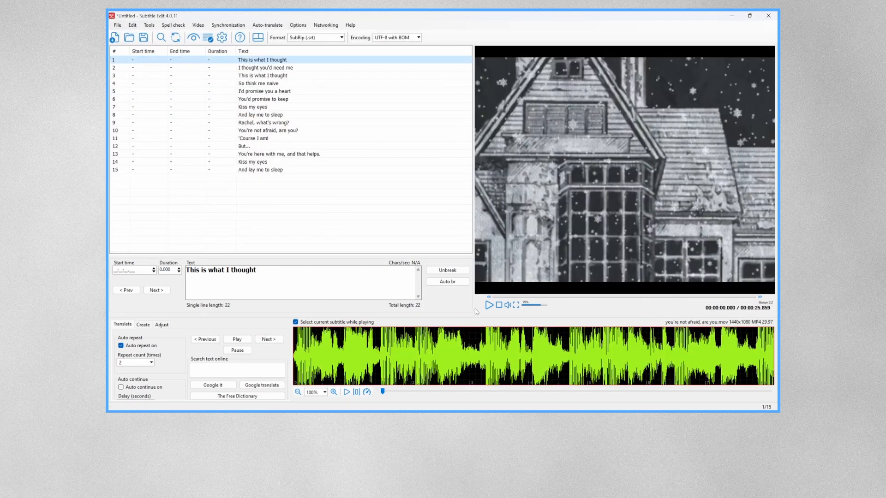
# Step: Play the video and set the start and end times of all 15 lyric lines in time with the audio
pyautogui.press('F11')
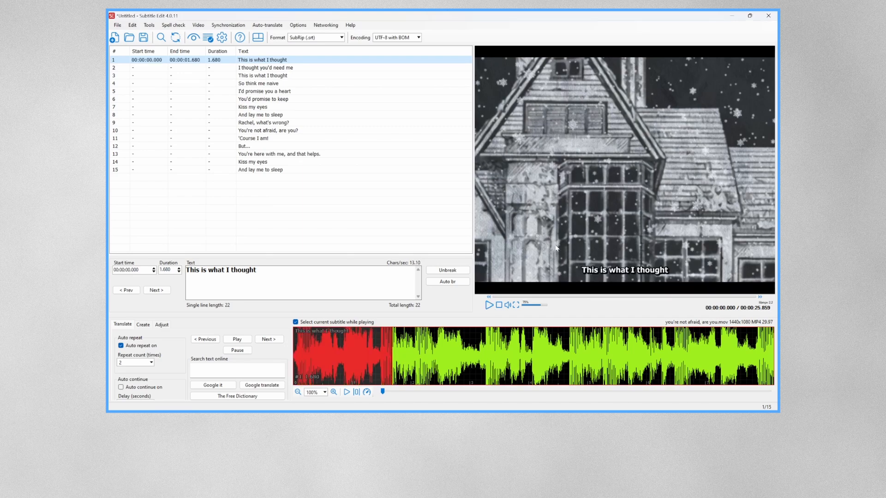
pyautogui.click(489, 306)
pyautogui.press('F12')
pyautogui.press('F11')
pyautogui.press('F12')
pyautogui.press('F11')
pyautogui.press('F12')
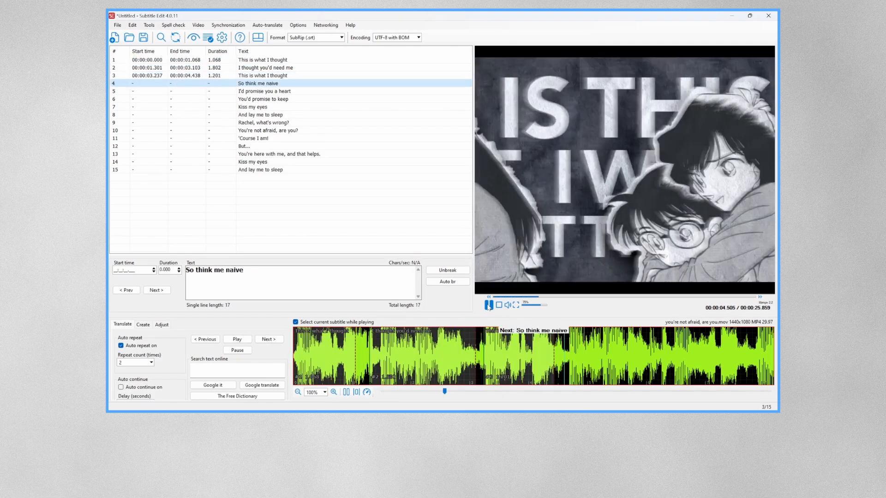
pyautogui.press('F11')
pyautogui.press('F12')
pyautogui.press('F11')
pyautogui.press('F12')
pyautogui.press('F11')
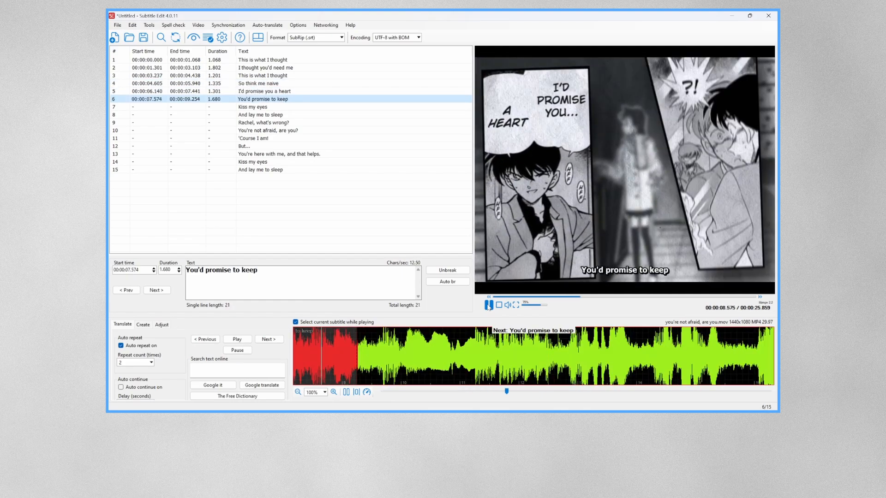
pyautogui.press('F12')
pyautogui.press('F11')
pyautogui.press('F12')
pyautogui.press('F11')
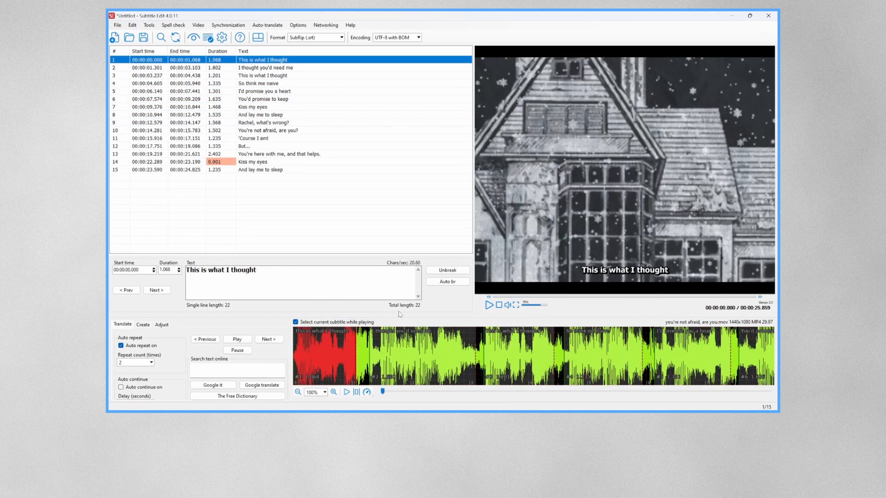
# Step: Extend line 1 to end at 00:00:01.276 and line 2 at 00:00:03.211 on the waveform, playing the video to check
pyautogui.moveTo(355, 355); pyautogui.dragTo(369, 355)
pyautogui.click(489, 305)
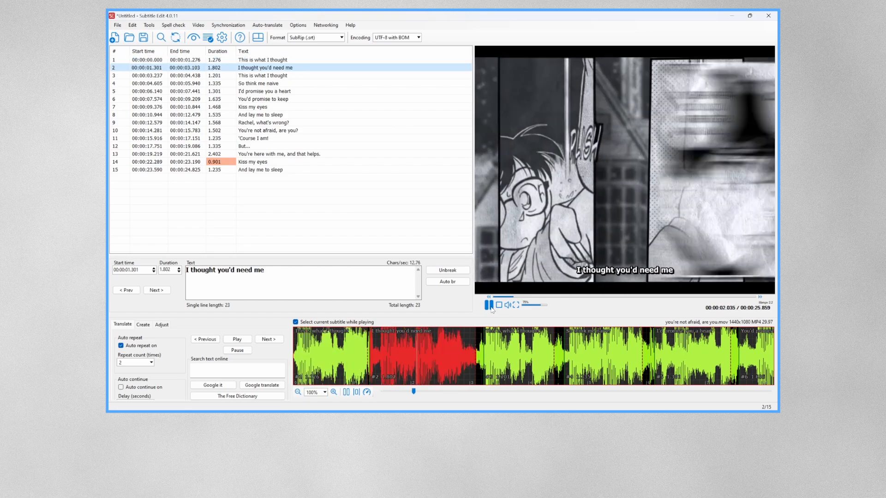
pyautogui.moveTo(475, 341); pyautogui.dragTo(483, 340)
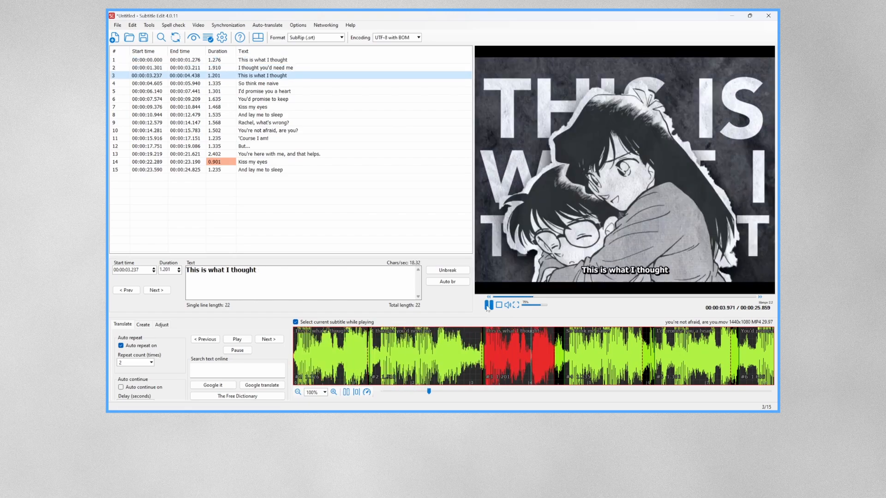
# Step: Bridge gaps smaller than 30 milliseconds between subtitles, with the previous text taking all gap time
pyautogui.click(148, 25)
pyautogui.click(180, 50)
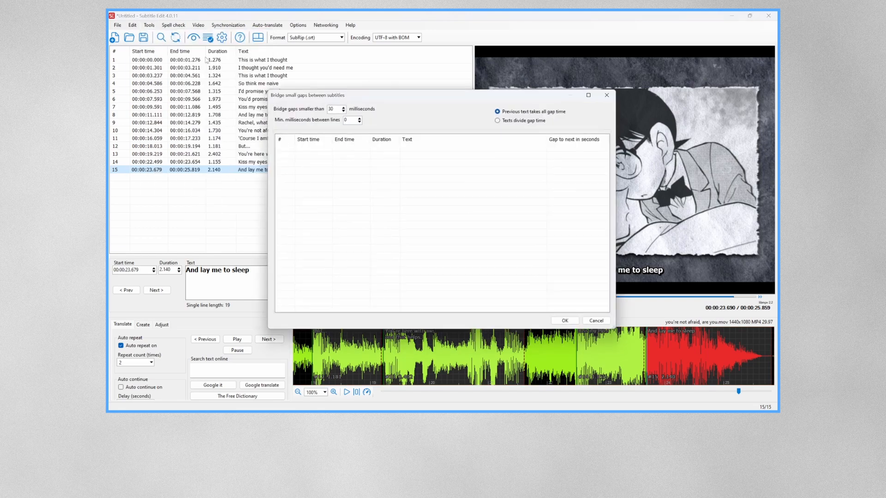
pyautogui.click(567, 323)
# Step: Save the subtitles as the SubRip file "you're not afraid, are you.srt"
pyautogui.click(118, 25)
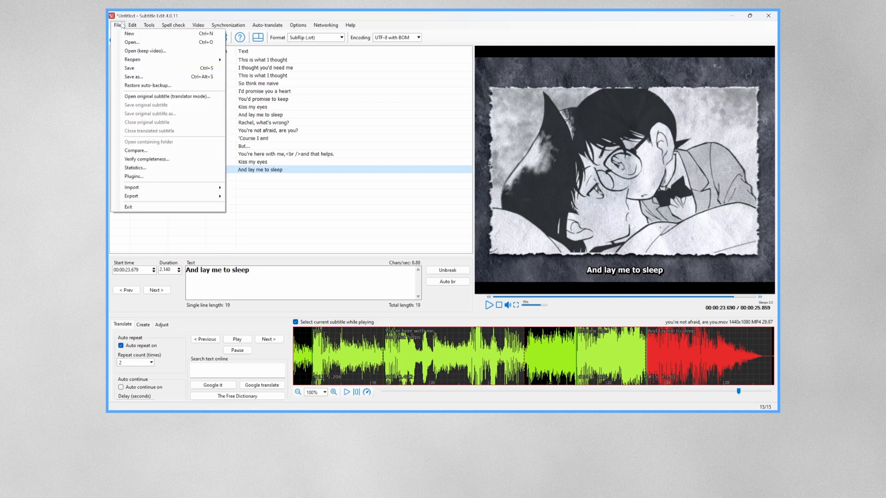
pyautogui.click(136, 77)
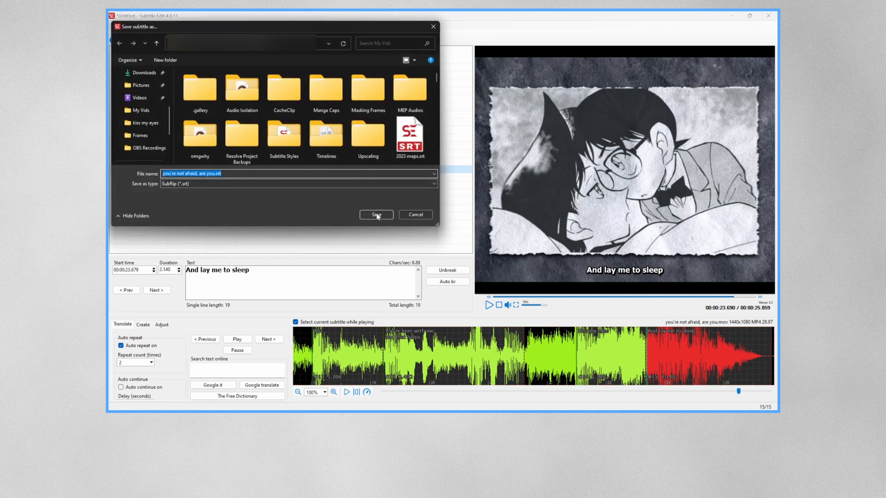
pyautogui.click(378, 215)
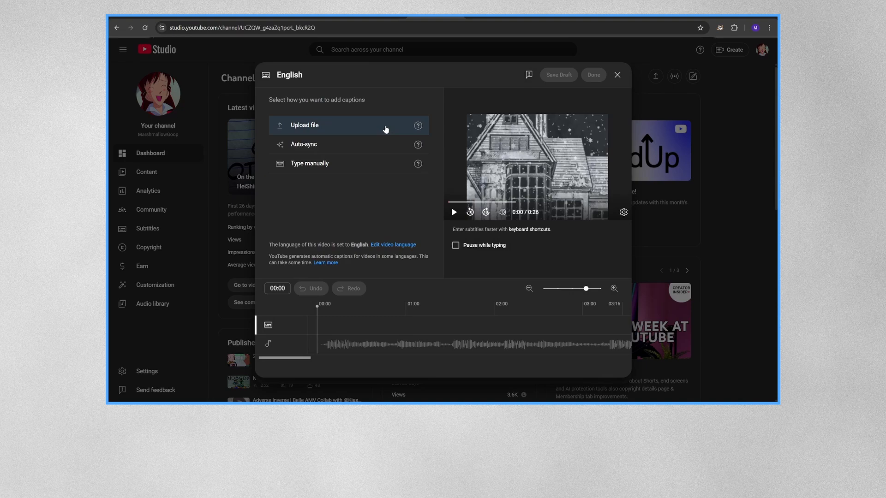
# Step: Switch to YouTube Studio and start a file upload for the video's English captions
pyautogui.click(385, 128)
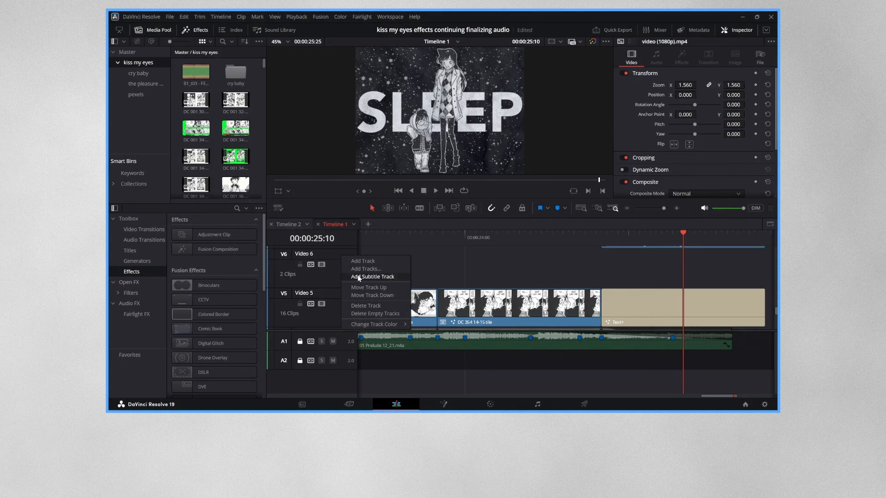
# Step: Switch to DaVinci Resolve, add a subtitle track to Timeline 1 and import the "you're not afraid, are you" subtitle file onto it
pyautogui.click(368, 278)
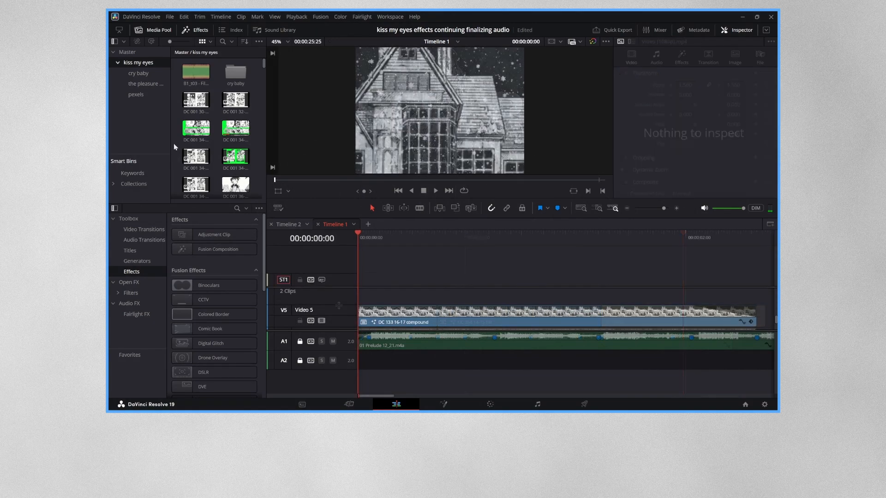
pyautogui.rightClick(174, 144)
pyautogui.click(208, 223)
pyautogui.click(370, 159)
pyautogui.click(376, 205)
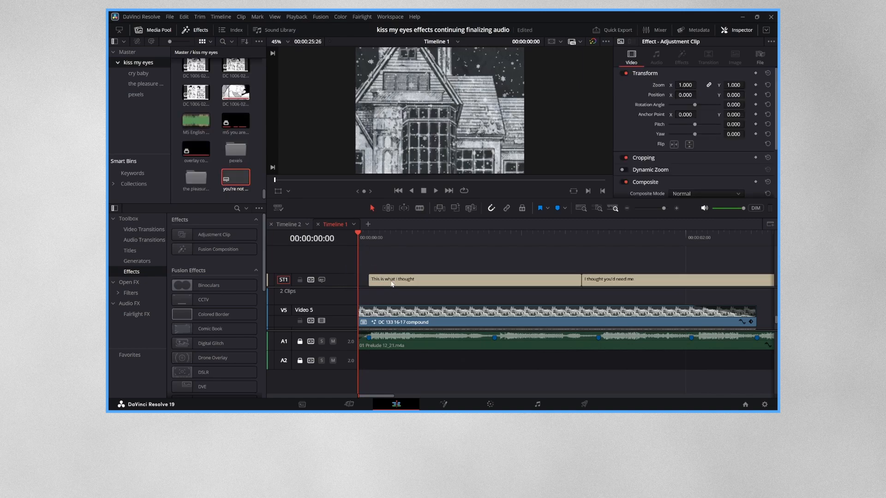
pyautogui.click(592, 281)
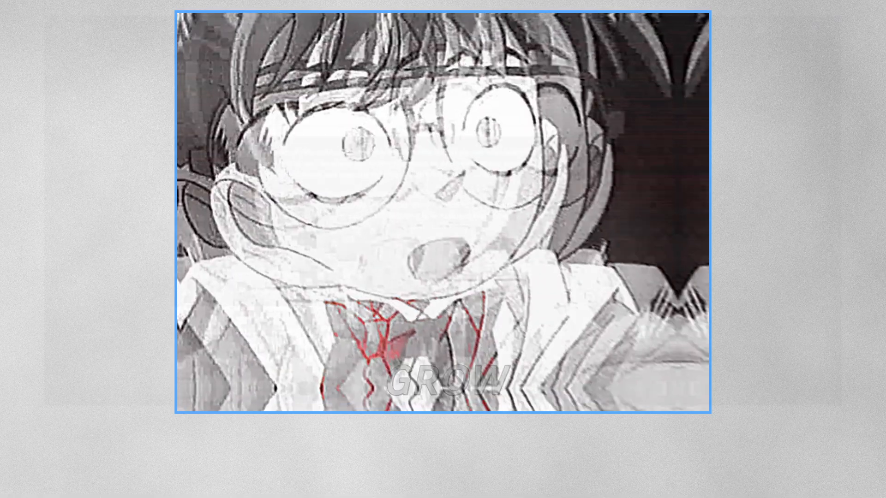
# Step: Switch to the browser and read the YTSubConverter README on GitHub for the supported style features and override tags
pyautogui.scroll(-15, 369, 231)
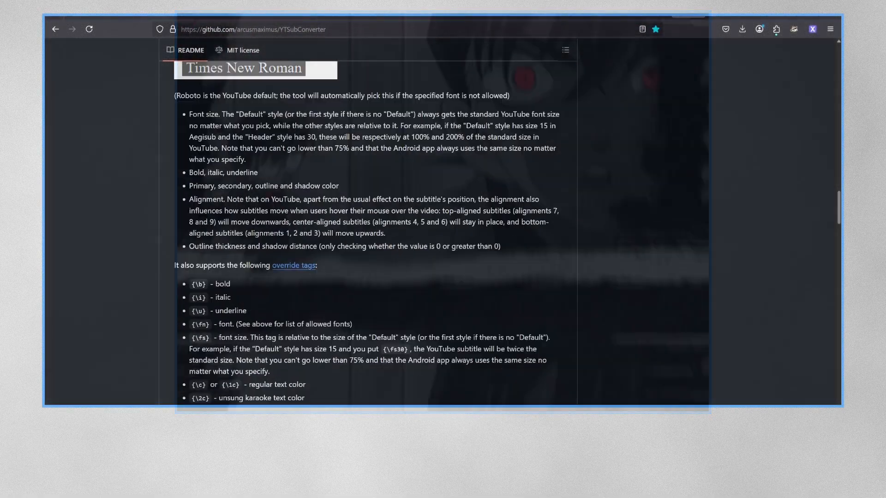
pyautogui.scroll(-2, 369, 231)
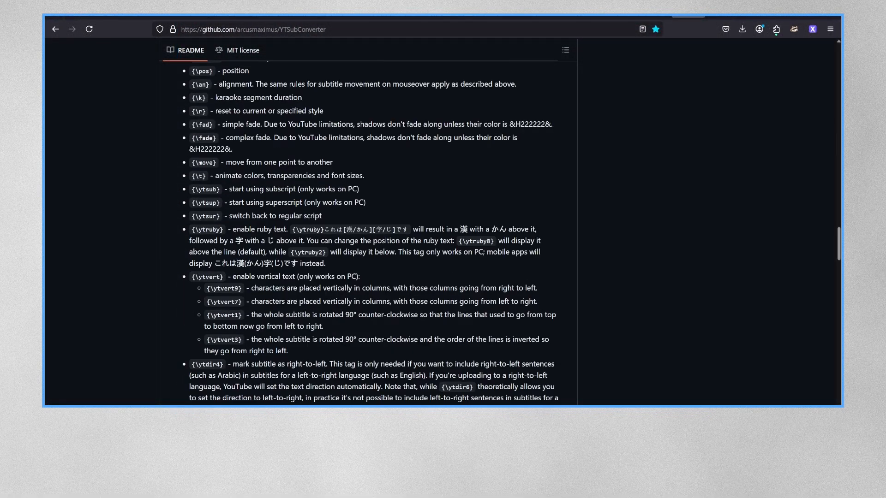
pyautogui.scroll(-10, 369, 231)
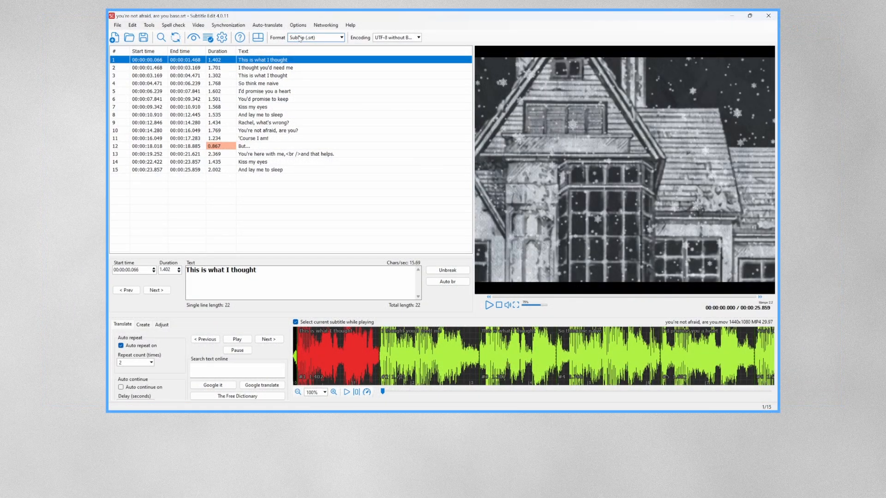
# Step: In Subtitle Edit, convert the subtitles to Advanced Sub Station Alpha and import the "secret summer" style from "a story of despair and hope blank space.ass"
pyautogui.click(300, 39)
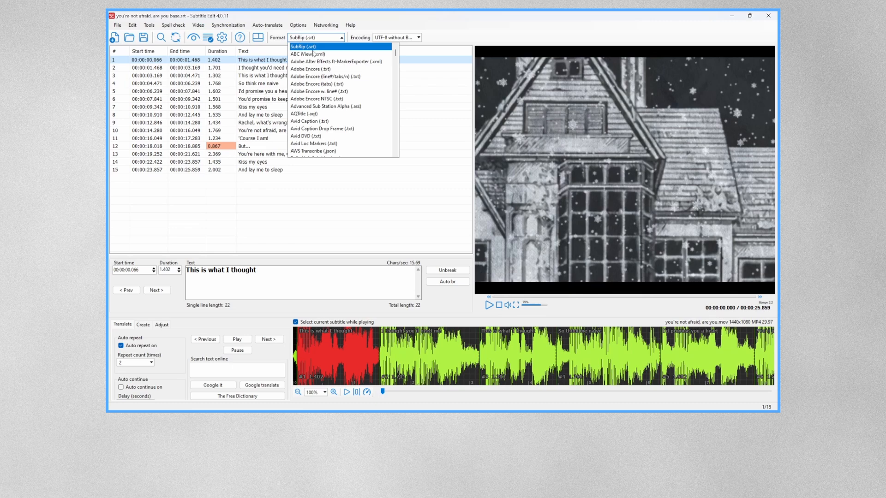
pyautogui.click(327, 106)
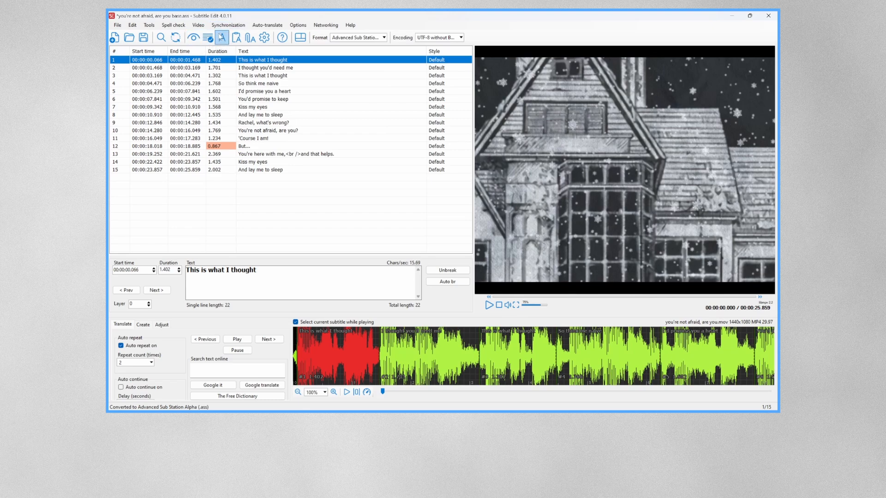
pyautogui.click(221, 38)
pyautogui.click(257, 191)
pyautogui.click(439, 206)
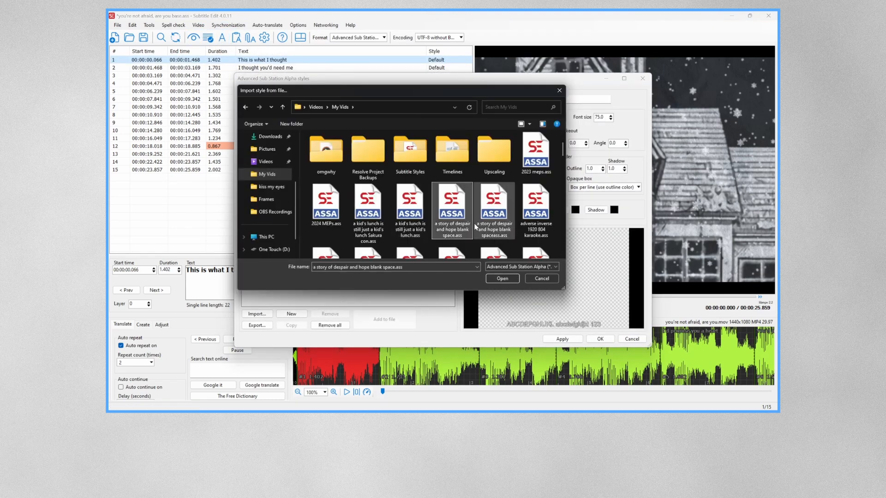
pyautogui.click(503, 278)
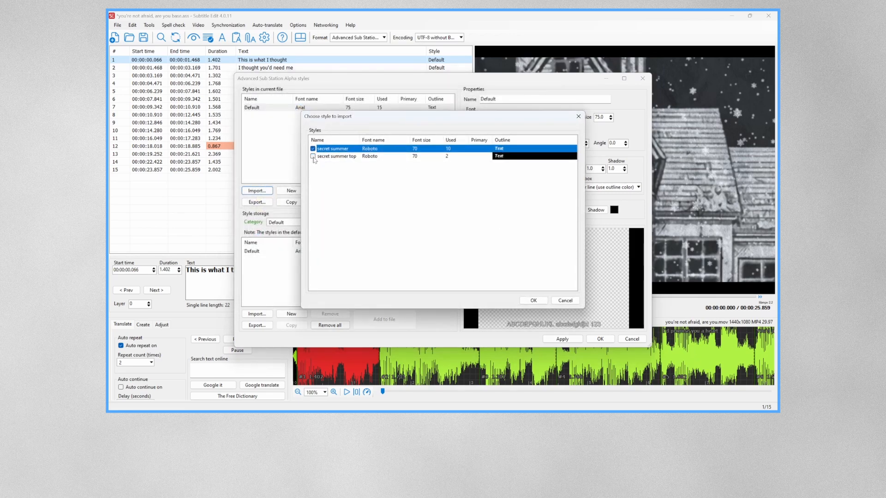
pyautogui.click(533, 300)
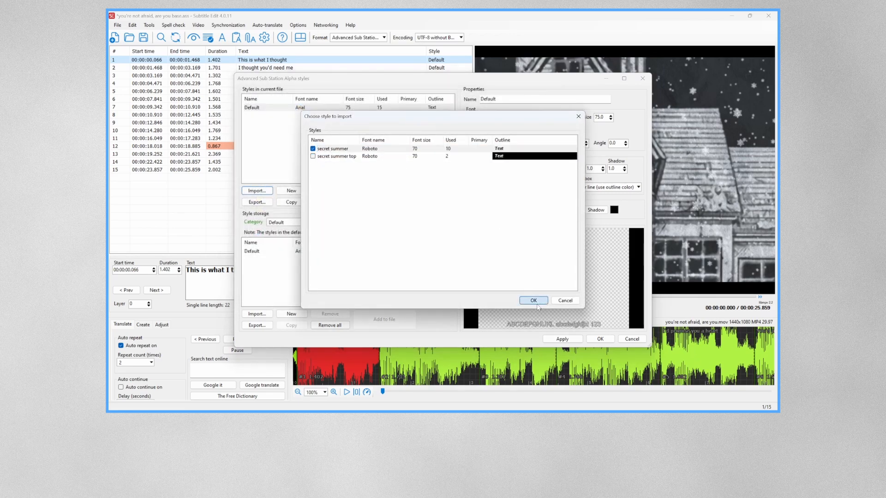
# Step: Delete the Default style from the current file and set the "secret summer" style's font size to 60
pyautogui.click(304, 108)
pyautogui.click(330, 190)
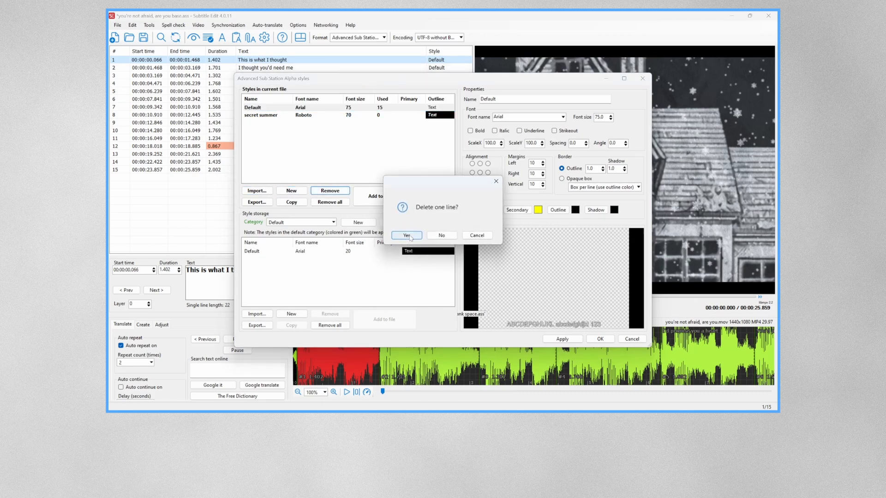
pyautogui.click(406, 236)
pyautogui.click(324, 108)
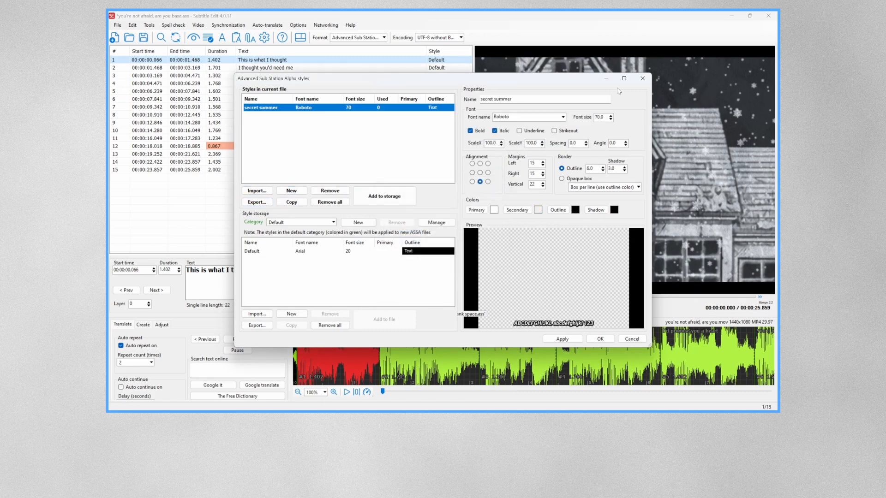
pyautogui.click(596, 117)
pyautogui.write('6')
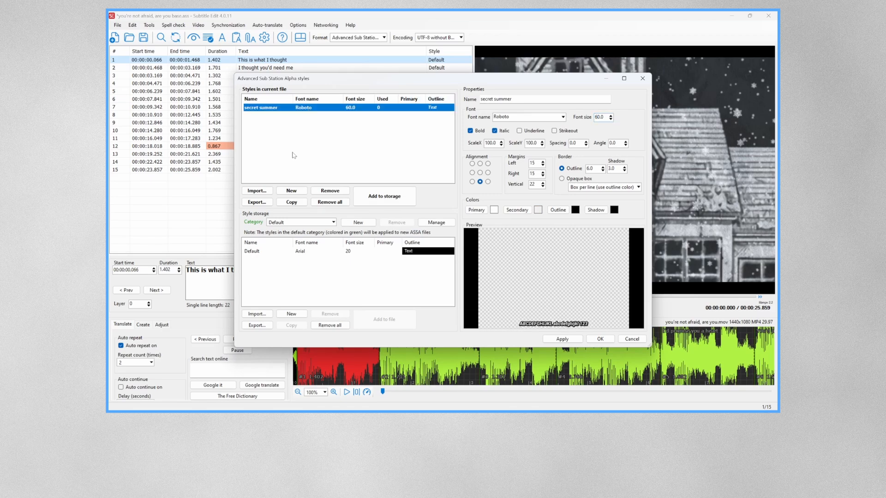
# Step: Duplicate the "secret summer" style, name the copy "dialogue" and turn off its italics
pyautogui.click(292, 203)
pyautogui.click(308, 116)
pyautogui.moveTo(531, 99); pyautogui.dragTo(478, 99)
pyautogui.write('dialogue')
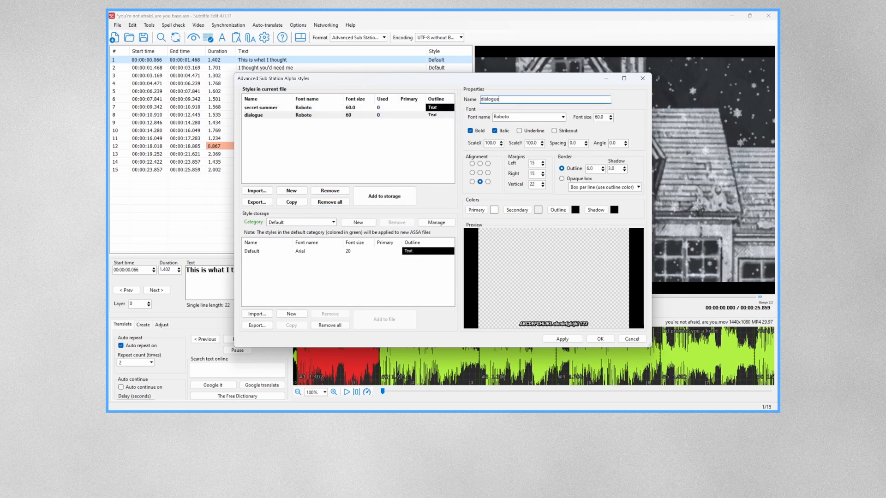
pyautogui.click(495, 131)
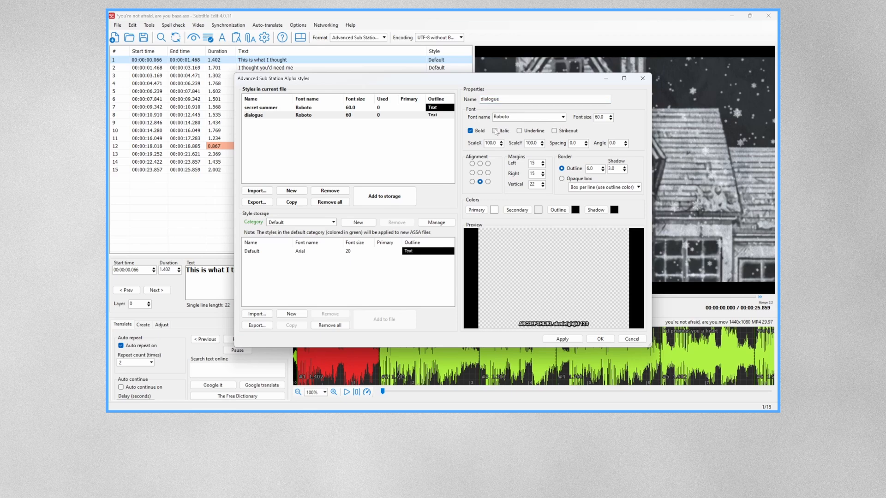
# Step: Rename the "secret summer" style to "song"
pyautogui.click(276, 108)
pyautogui.press('Tab')
pyautogui.write('song')
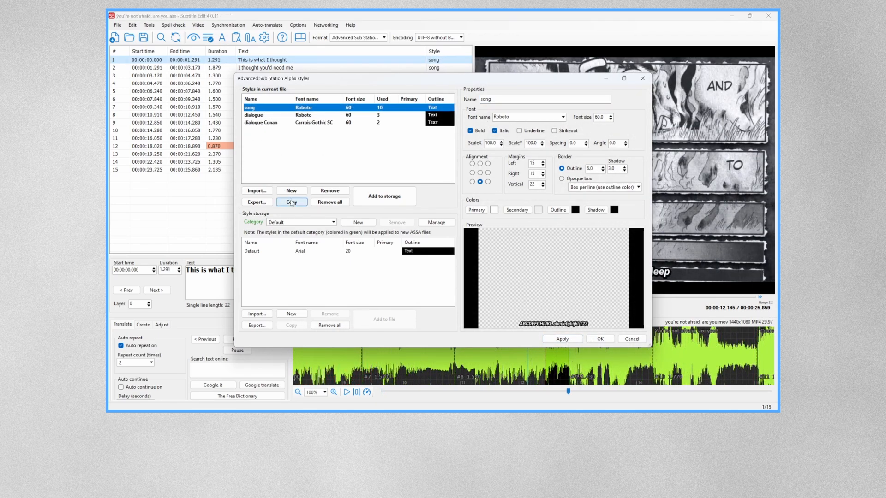
# Step: Duplicate the "song" style, name the copy "song no karaoke" and give it an opaque box border
pyautogui.click(291, 202)
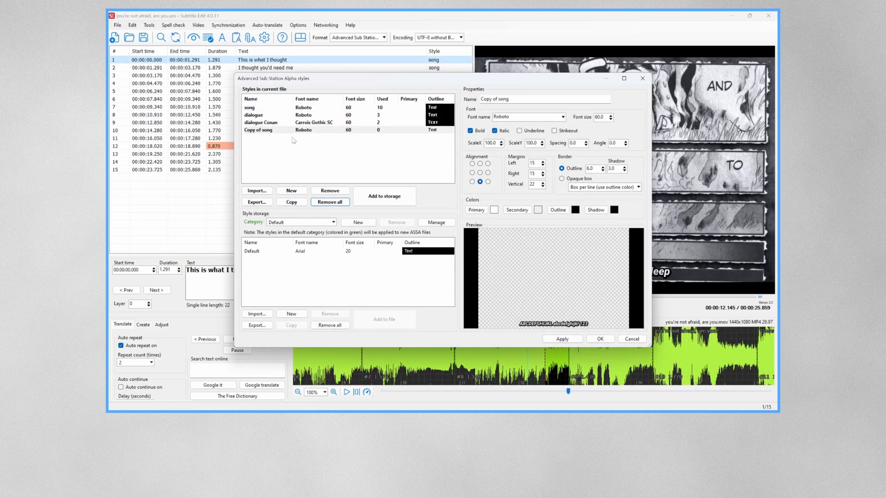
pyautogui.press('Tab')
pyautogui.write('song no karaoke')
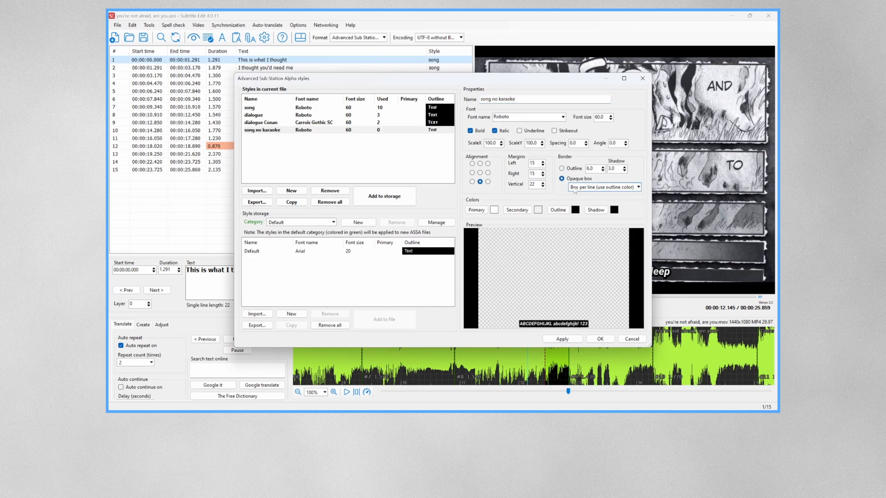
pyautogui.click(561, 179)
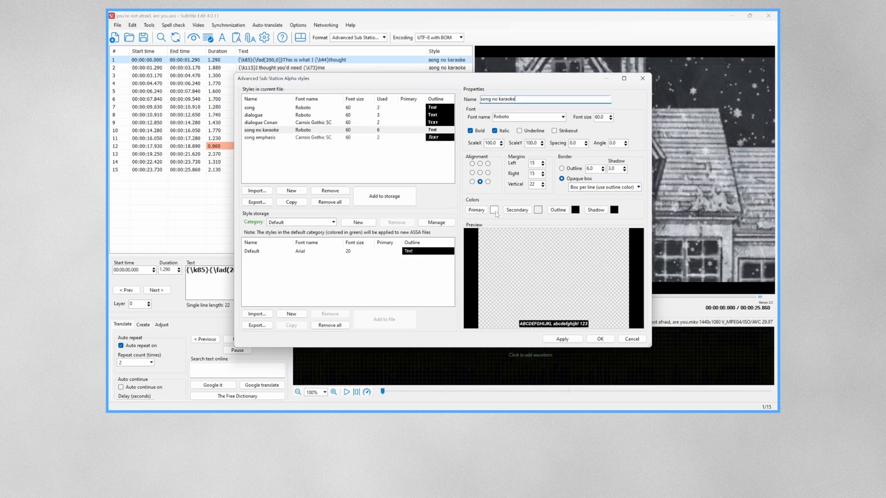
# Step: Check the primary and secondary colour settings of the "song no karaoke" style, leaving both unchanged
pyautogui.click(494, 210)
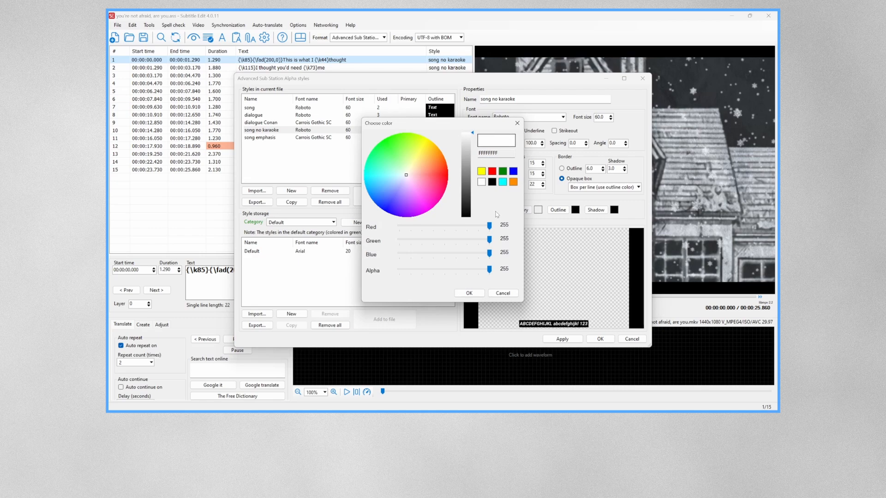
pyautogui.click(499, 295)
pyautogui.click(538, 211)
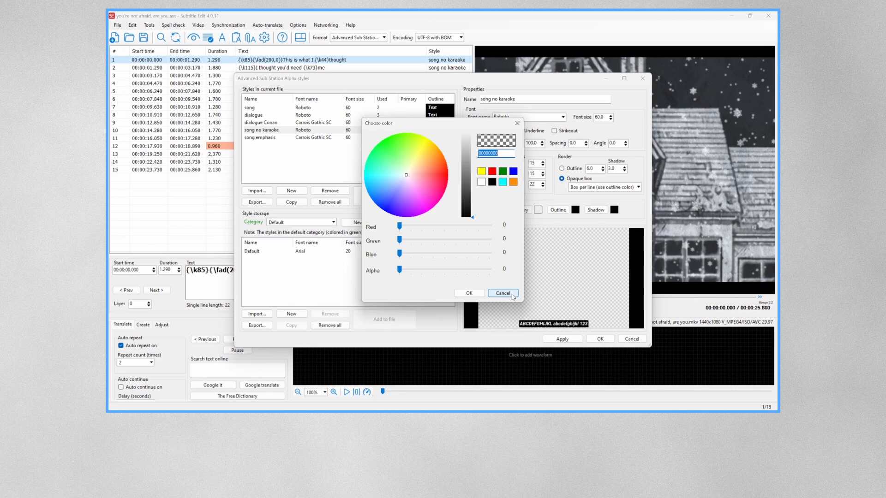
pyautogui.click(513, 296)
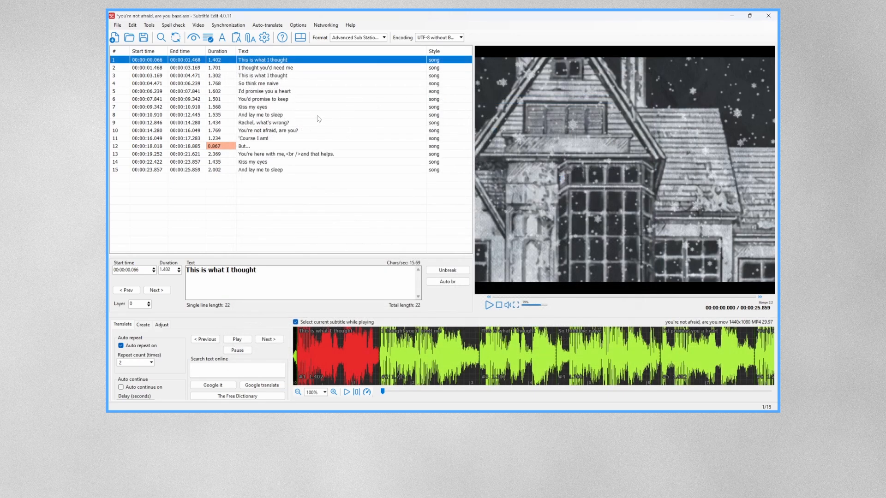
# Step: Assign the "dialogue" style to subtitle lines 9 through 13
pyautogui.click(319, 122)
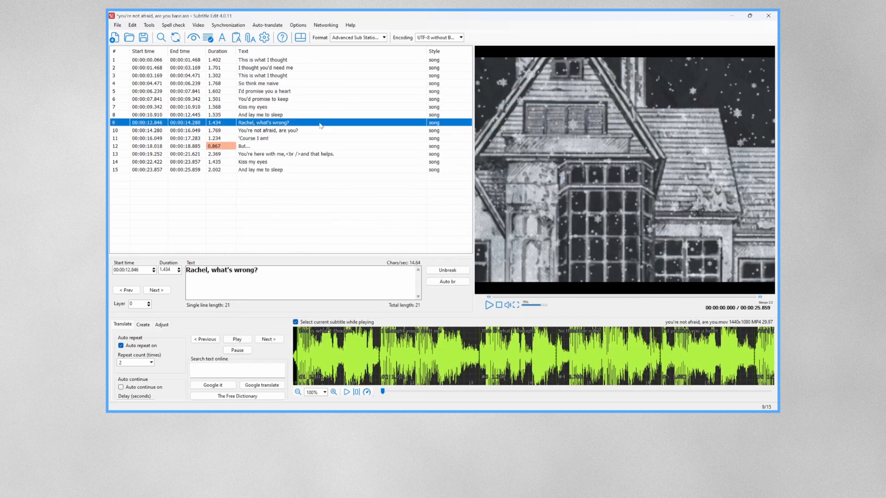
pyautogui.hotkey('shift', 'Down')
pyautogui.hotkey('shift', 'Down')
pyautogui.hotkey('shift', 'Down')
pyautogui.hotkey('shift', 'Down')
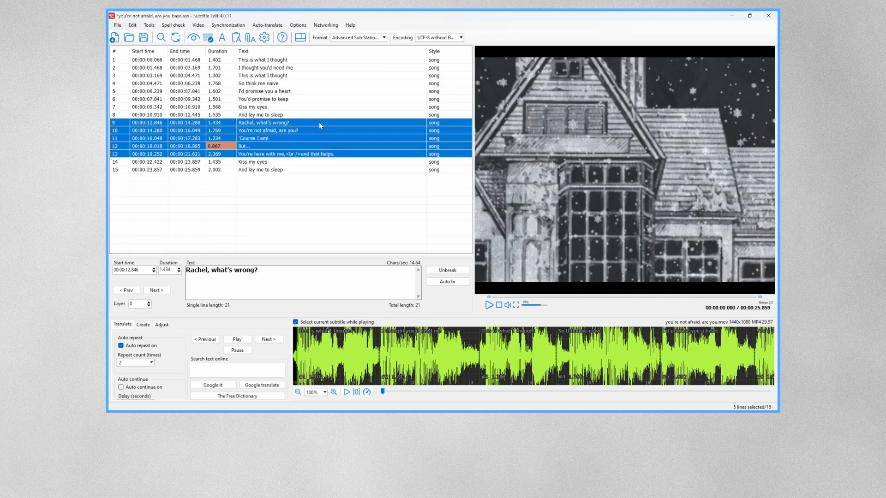
pyautogui.rightClick(319, 122)
pyautogui.moveTo(343, 128)
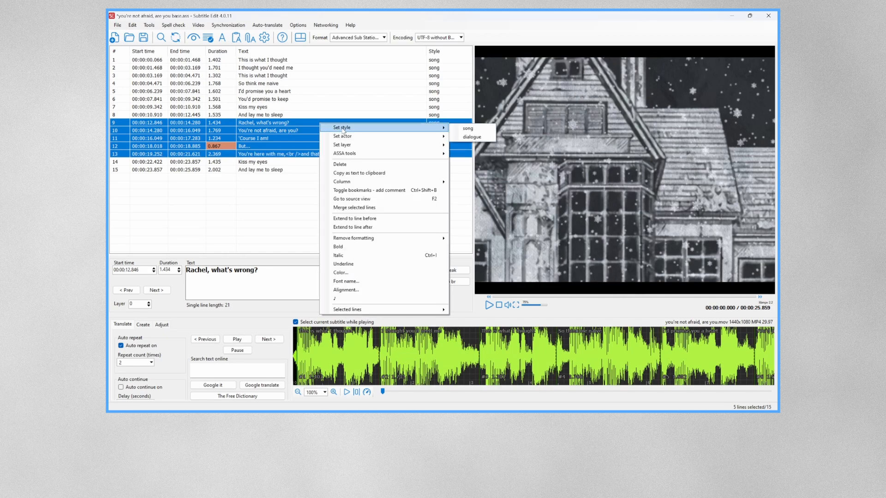
pyautogui.click(464, 137)
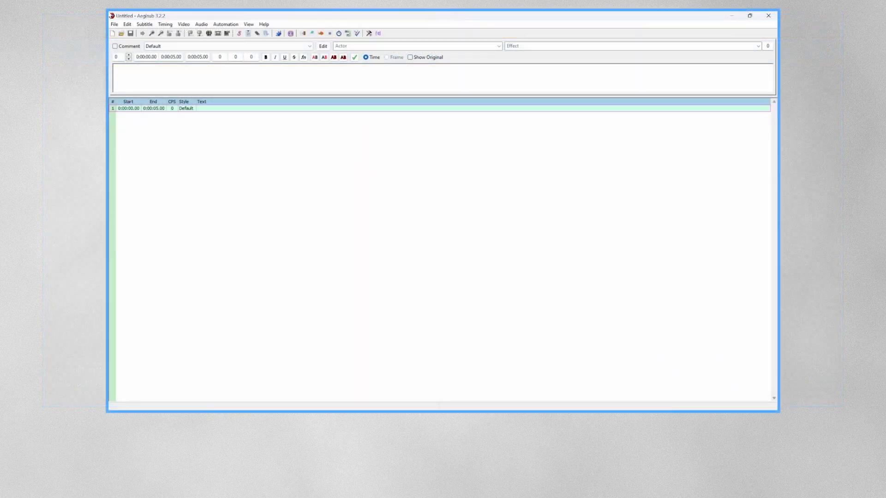
# Step: Switch to Aegisub and open the subtitle file "you're not afraid, are you.ass" with the UTF-8 character set
pyautogui.click(114, 24)
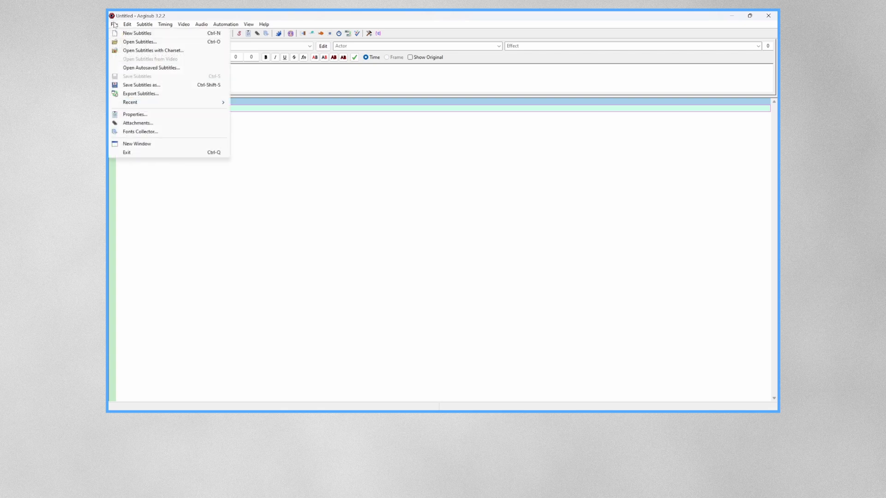
pyautogui.click(134, 41)
pyautogui.click(376, 222)
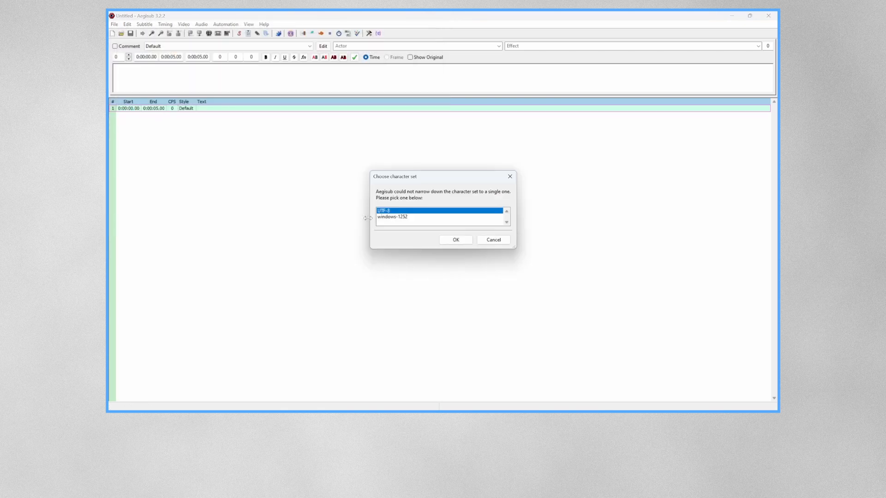
pyautogui.click(457, 240)
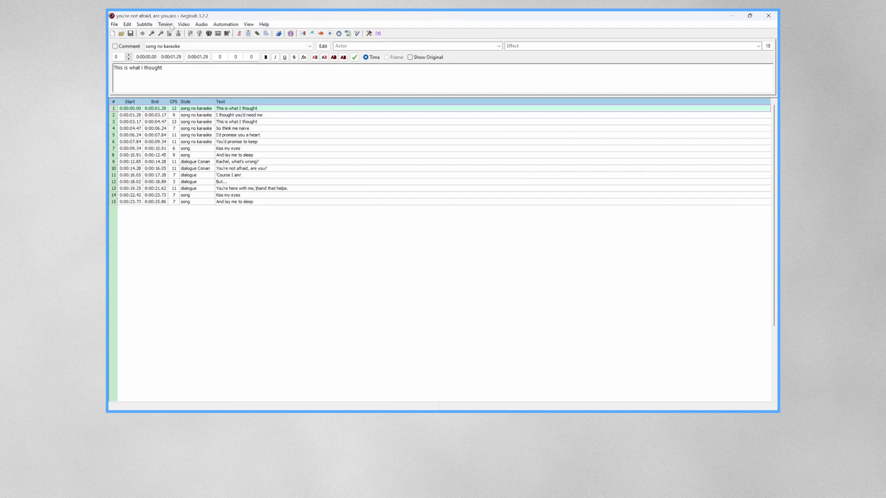
# Step: Load the video "you're not afraid, are you.mov" for the open subtitles
pyautogui.click(183, 24)
pyautogui.click(198, 32)
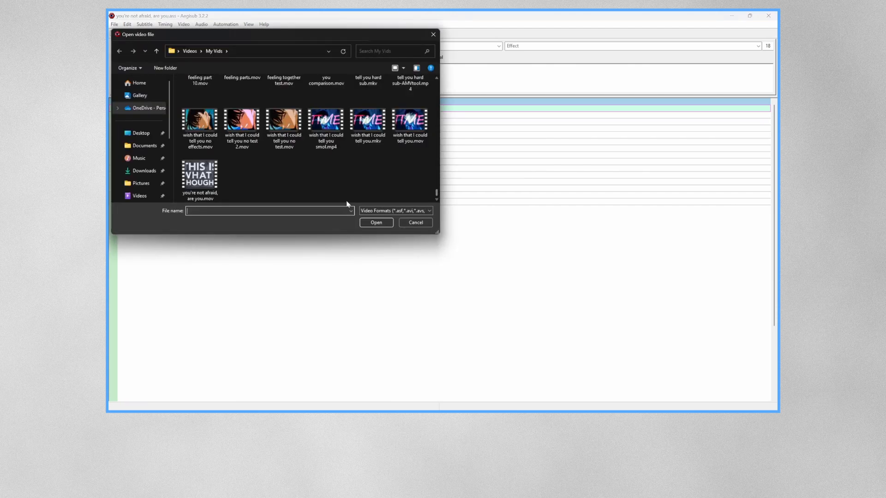
pyautogui.click(199, 176)
pyautogui.click(383, 223)
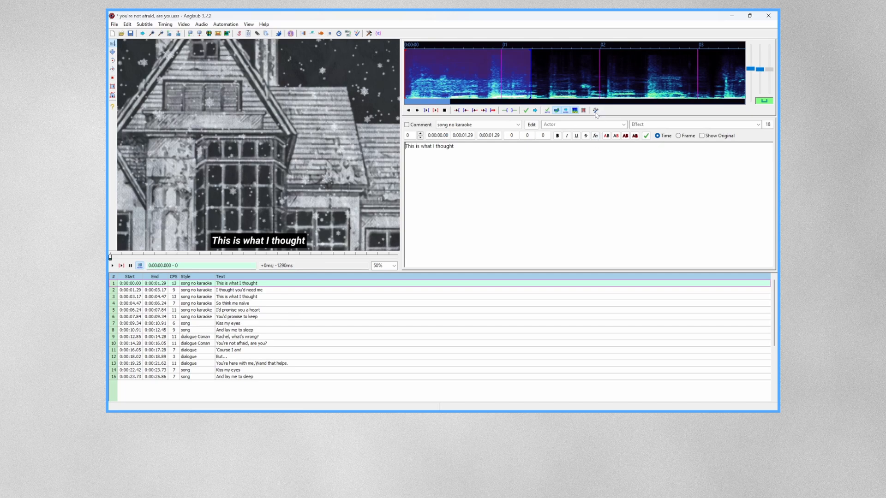
# Step: Turn on karaoke mode and display line 7, "Kiss my eyes", for syllable timing
pyautogui.click(596, 111)
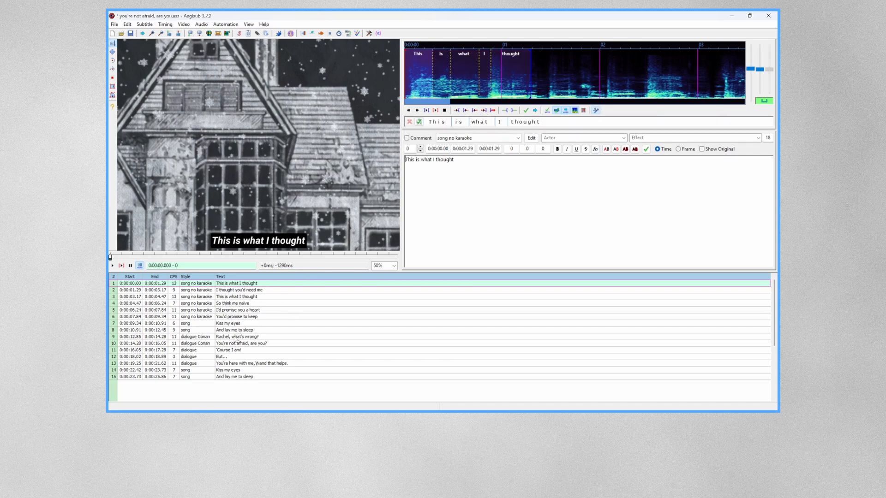
pyautogui.click(240, 325)
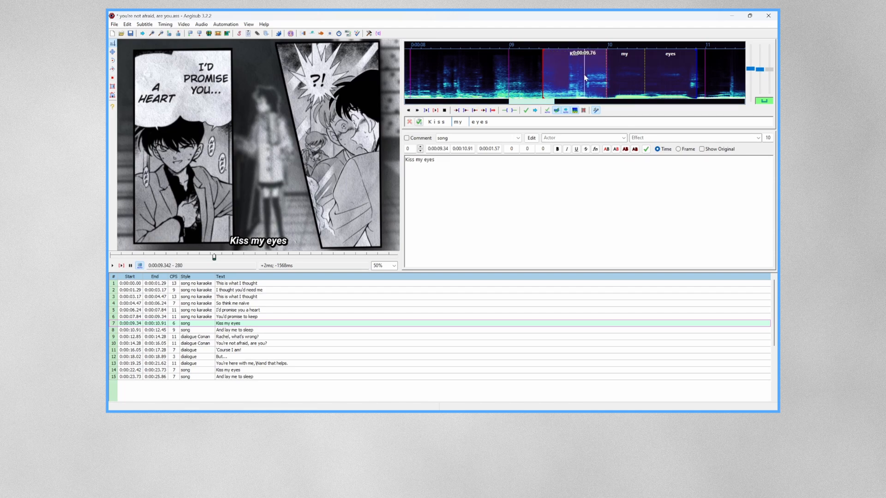
pyautogui.moveTo(751, 70)
pyautogui.mouseDown()
pyautogui.moveTo(760, 73)
pyautogui.moveTo(750, 72)
pyautogui.mouseUp()
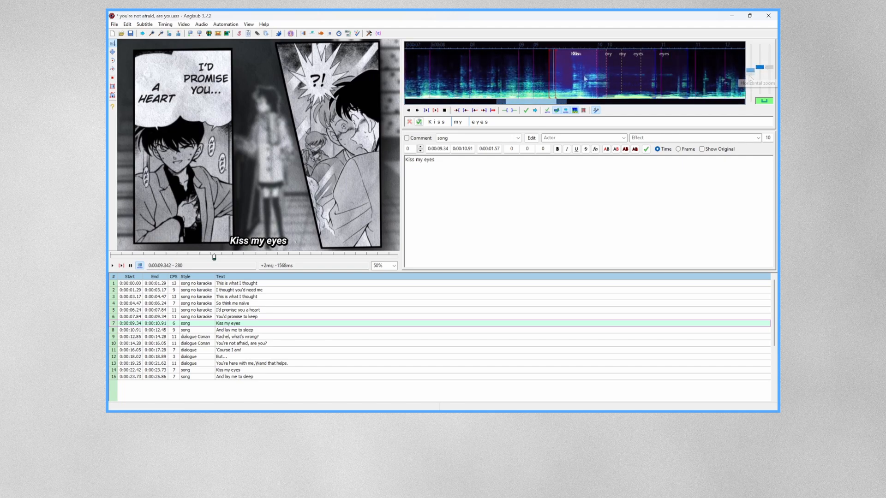
# Step: Audition the syllables of "Kiss my eyes" in line 7 and move the boundary between "my" and "eyes" to about 10.5 seconds
pyautogui.press('space')
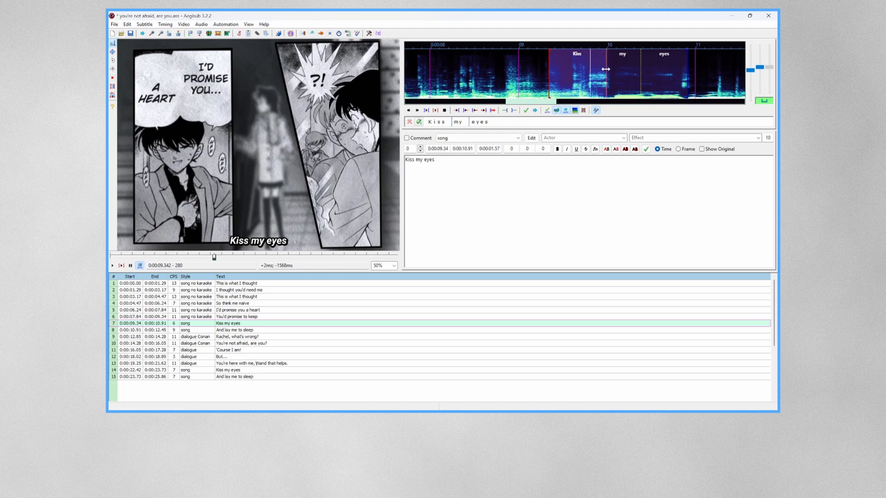
pyautogui.press('space')
pyautogui.click(620, 71)
pyautogui.click(656, 68)
pyautogui.moveTo(642, 68); pyautogui.dragTo(648, 67)
pyautogui.click(644, 68)
pyautogui.press('space')
pyautogui.press('space')
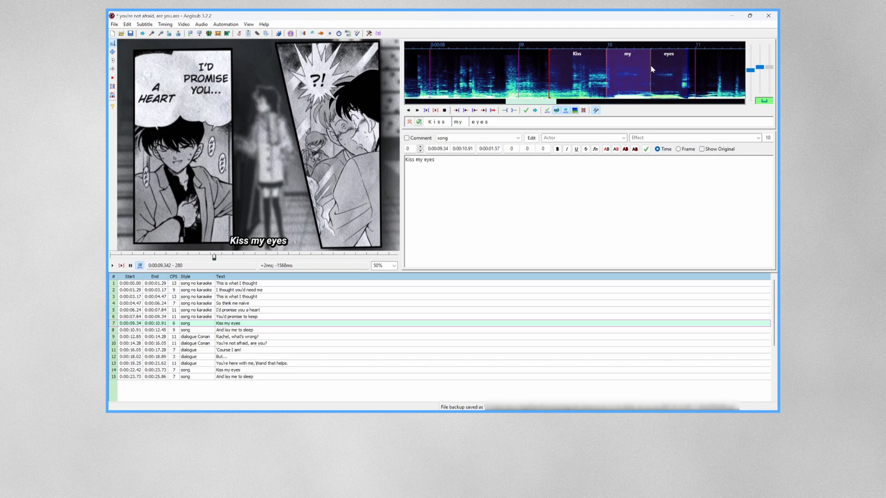
# Step: Fine-tune the start of "eyes" in line 7 to about 10.45 seconds and commit the line's karaoke timing
pyautogui.click(653, 67)
pyautogui.click(576, 74)
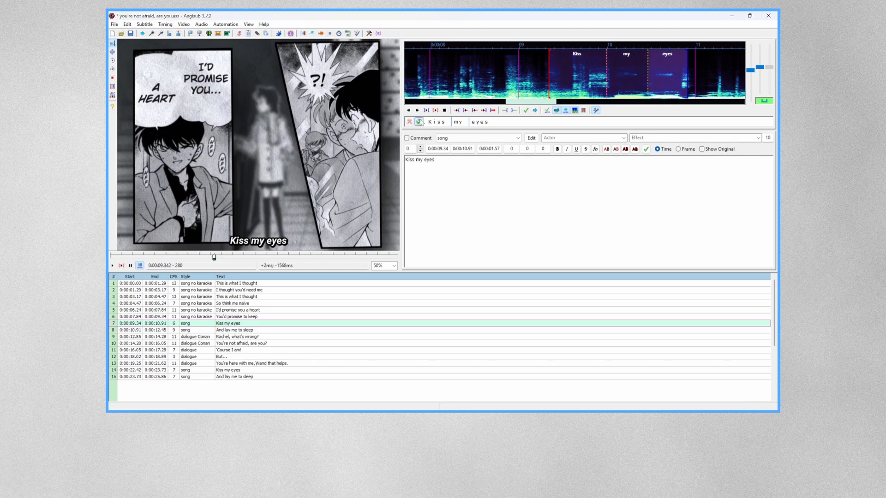
pyautogui.click(419, 122)
# Step: Time the syllables of "And lay me to sleep" in line 8, with "sleep" starting at about 11.95 seconds, and commit the karaoke timing
pyautogui.click(265, 330)
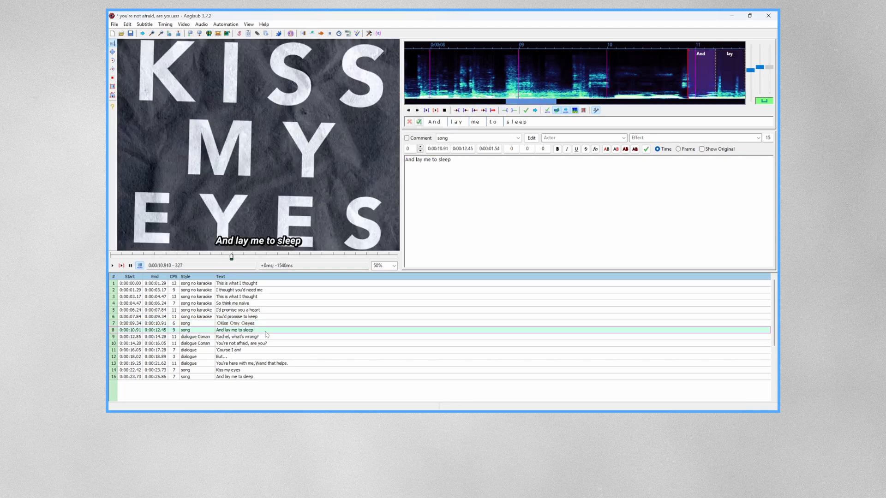
pyautogui.moveTo(542, 63)
pyautogui.mouseDown()
pyautogui.moveTo(530, 64)
pyautogui.moveTo(605, 66)
pyautogui.mouseUp()
pyautogui.press('x')
pyautogui.press('x')
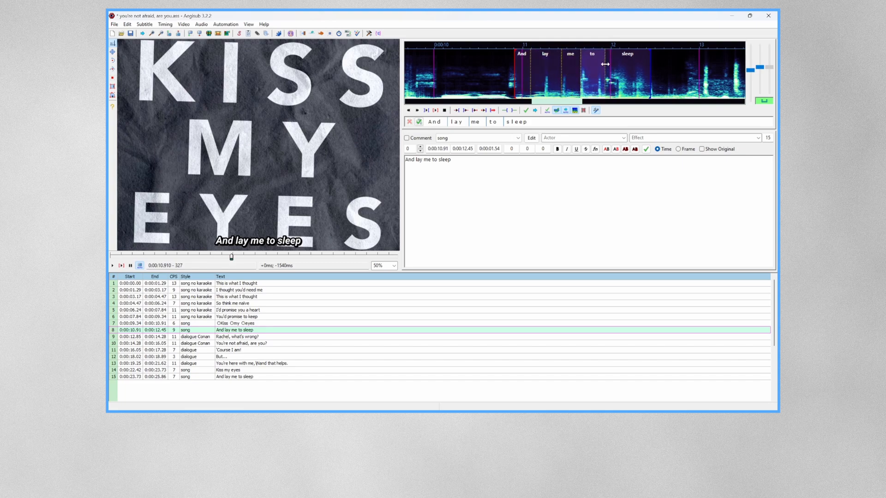
pyautogui.press('x')
pyautogui.press('Return')
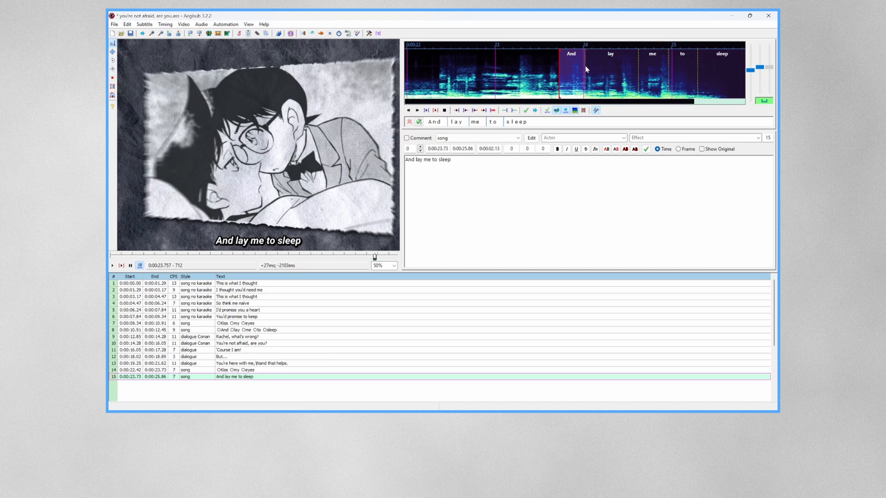
# Step: Time line 15's syllables so "lay", "me", "to" and "sleep" start at about 23.95, 24.3, 24.4 and 24.7 seconds, auditioning them against the audio
pyautogui.moveTo(581, 65); pyautogui.dragTo(579, 65)
pyautogui.moveTo(639, 64); pyautogui.dragTo(608, 64)
pyautogui.moveTo(668, 63); pyautogui.dragTo(627, 65)
pyautogui.rightClick(572, 63)
pyautogui.rightClick(594, 63)
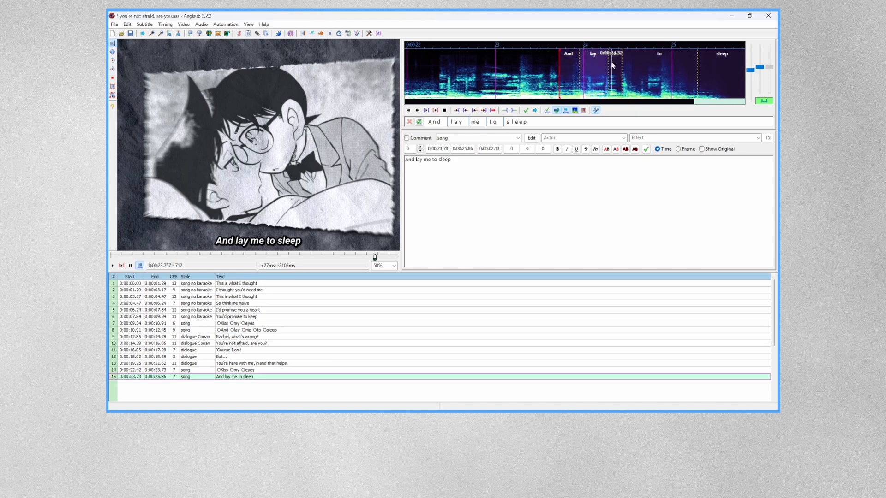
pyautogui.rightClick(614, 63)
pyautogui.rightClick(634, 63)
pyautogui.moveTo(697, 60); pyautogui.dragTo(646, 61)
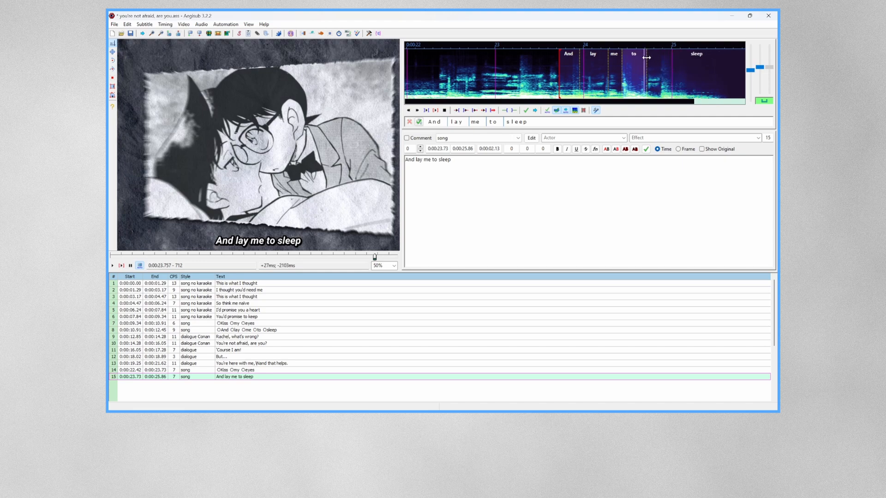
# Step: Split the word "sleep" in line 15 into single-letter syllables and adjust the boundaries between the letters
pyautogui.click(510, 123)
pyautogui.click(519, 122)
pyautogui.click(527, 121)
pyautogui.click(536, 122)
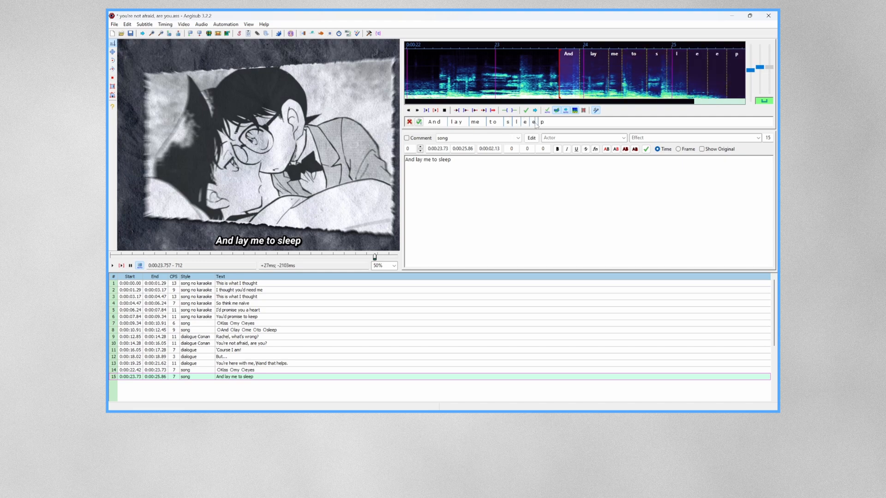
pyautogui.moveTo(667, 65)
pyautogui.mouseDown()
pyautogui.moveTo(654, 65)
pyautogui.moveTo(670, 64)
pyautogui.mouseUp()
pyautogui.moveTo(726, 64); pyautogui.dragTo(703, 64)
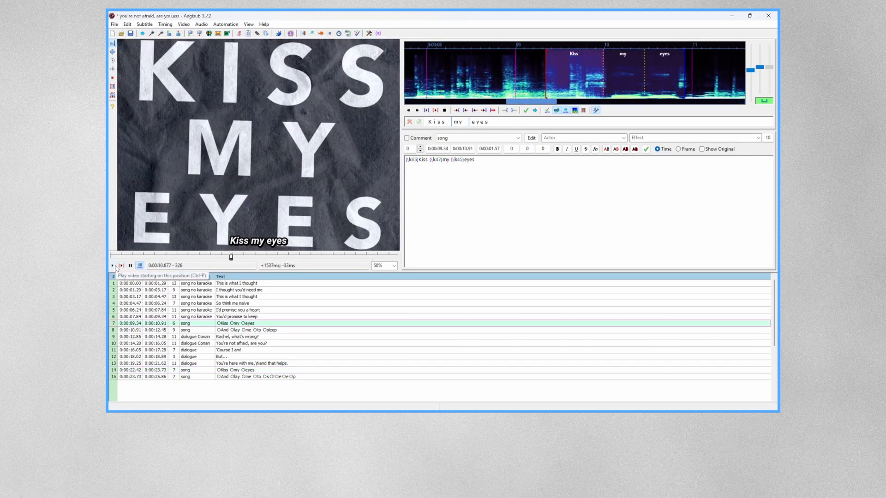
# Step: Merge all karaoke syllables of "And lay me to sleep" in line 8 and commit the change
pyautogui.click(134, 330)
pyautogui.click(448, 123)
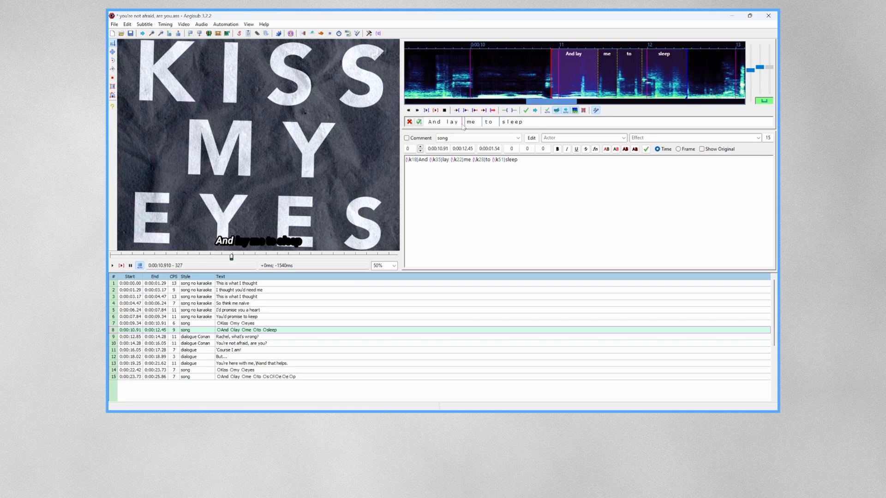
pyautogui.click(470, 122)
pyautogui.click(478, 123)
pyautogui.click(495, 122)
pyautogui.click(418, 121)
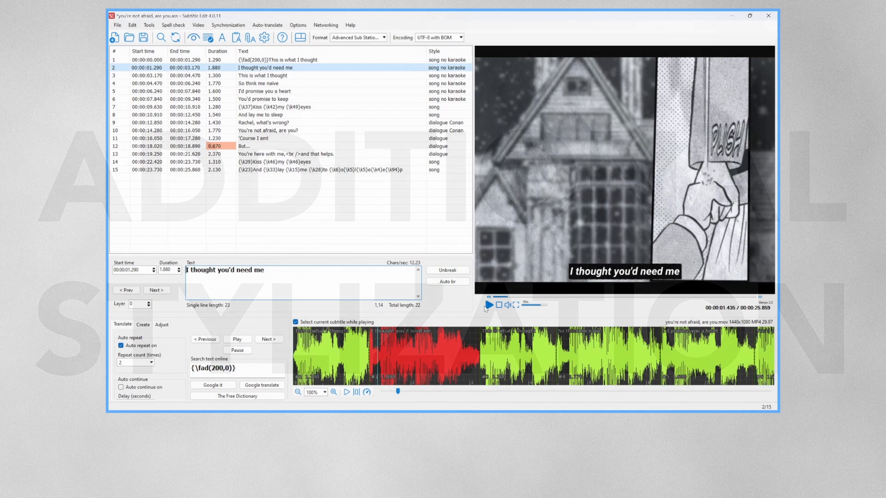
# Step: Switch to Subtitle Edit and add the fade tag {\fad(0,200)} at the start of line 6, "You'd promise to keep"
pyautogui.click(257, 91)
pyautogui.click(258, 98)
pyautogui.click(199, 273)
pyautogui.hotkey('ctrl', 'v')
pyautogui.press('BackSpace')
pyautogui.press('BackSpace')
pyautogui.press('Right')
pyautogui.press('Right')
pyautogui.write('20')
# Step: Add the fade tag {\fad(200,0)} before the karaoke tags of line 7, "Kiss my eyes"
pyautogui.click(323, 107)
pyautogui.click(200, 271)
pyautogui.press('Home')
pyautogui.hotkey('ctrl', 'v')
pyautogui.press('Left')
pyautogui.press('Left')
pyautogui.press('Left')
pyautogui.press('Left')
pyautogui.press('Left')
pyautogui.press('Left')
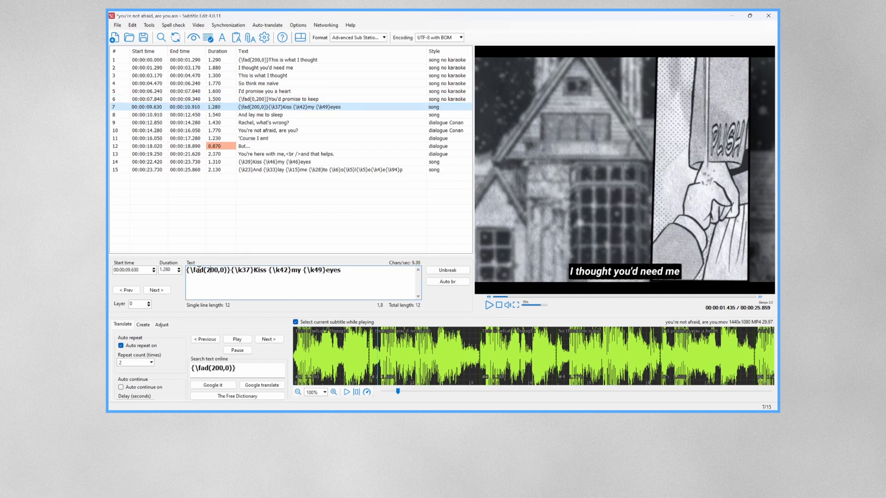
# Step: Add the fade tag {\fad(0,200)} at the start of line 8, "And lay me to sleep"
pyautogui.click(295, 118)
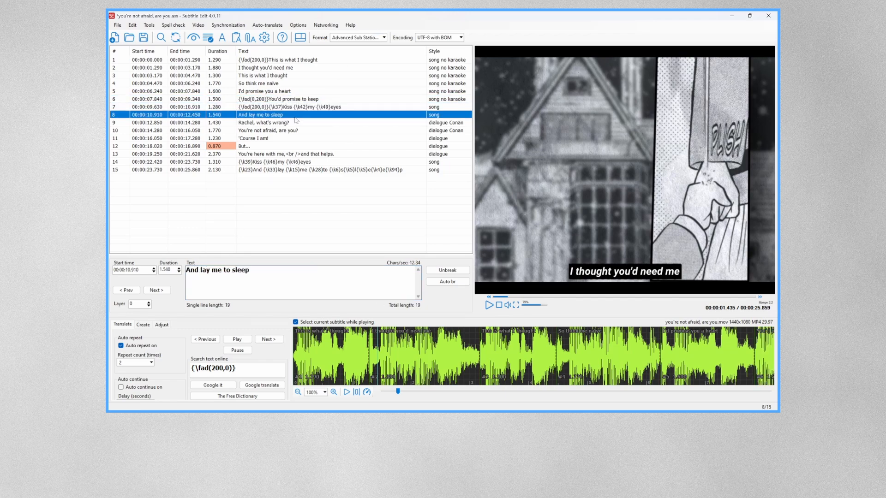
pyautogui.click(224, 271)
pyautogui.press('Home')
pyautogui.write('{\\fad(200,0)}')
pyautogui.press('Left')
pyautogui.press('Left')
pyautogui.press('Left')
pyautogui.press('Left')
pyautogui.press('Left')
pyautogui.press('BackSpace')
pyautogui.press('BackSpace')
pyautogui.press('Right')
pyautogui.press('Right')
pyautogui.write('20')
# Step: Add the fade tag {\fad(200,0)} at the start of line 9
pyautogui.click(294, 124)
pyautogui.click(220, 269)
pyautogui.press('Home')
pyautogui.write('{\\fad(200,0)}')
# Step: Add the fade tag {\fad(0,200)} to line 11 and move the start of line 12, "But...", to 17.930 seconds on the waveform
pyautogui.click(296, 131)
pyautogui.click(290, 139)
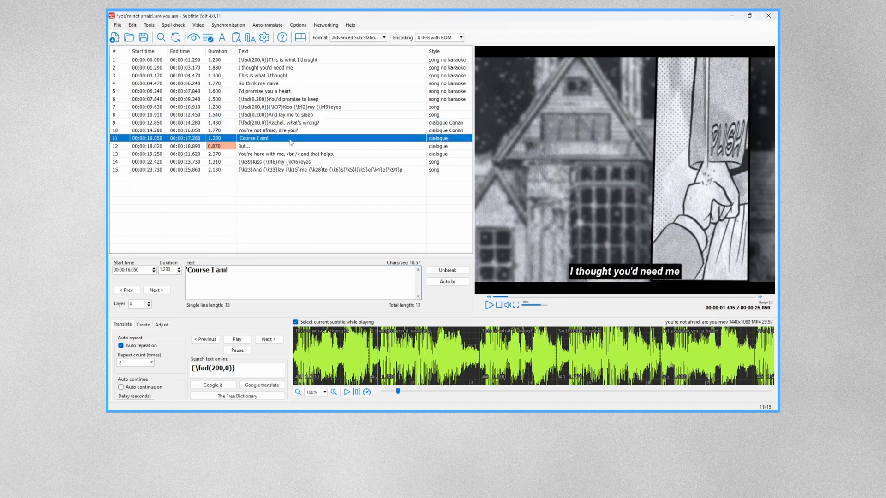
pyautogui.click(220, 272)
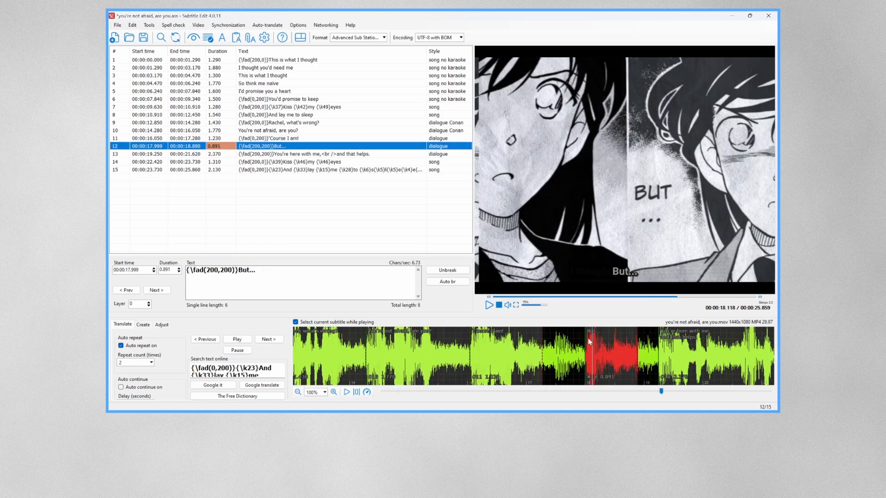
pyautogui.moveTo(584, 338); pyautogui.dragTo(580, 338)
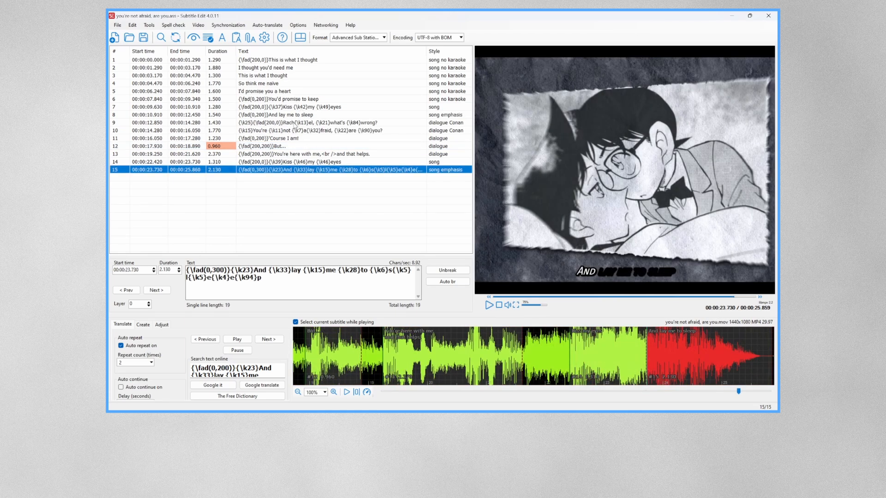
# Step: Insert the effect tag {\ytktGlitch} at the start of dialogue lines 9 and 10
pyautogui.click(295, 123)
pyautogui.click(216, 269)
pyautogui.write('{\\ytktGlitch}')
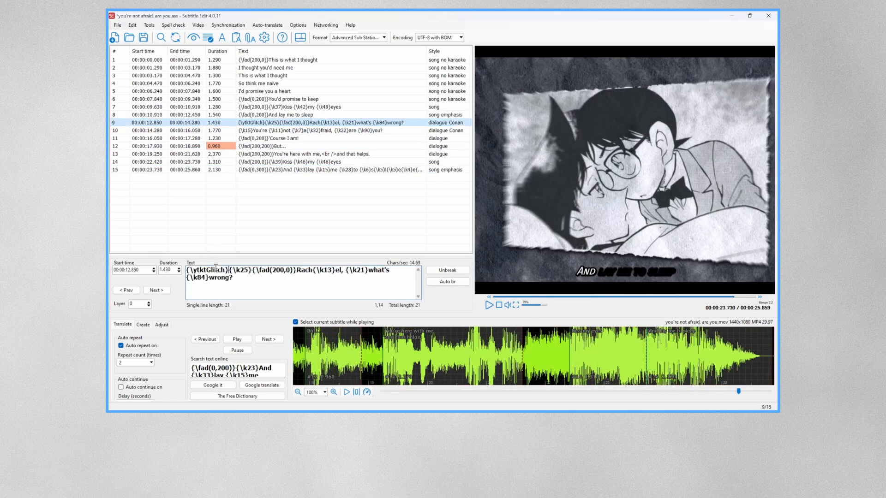
pyautogui.click(289, 131)
pyautogui.click(211, 269)
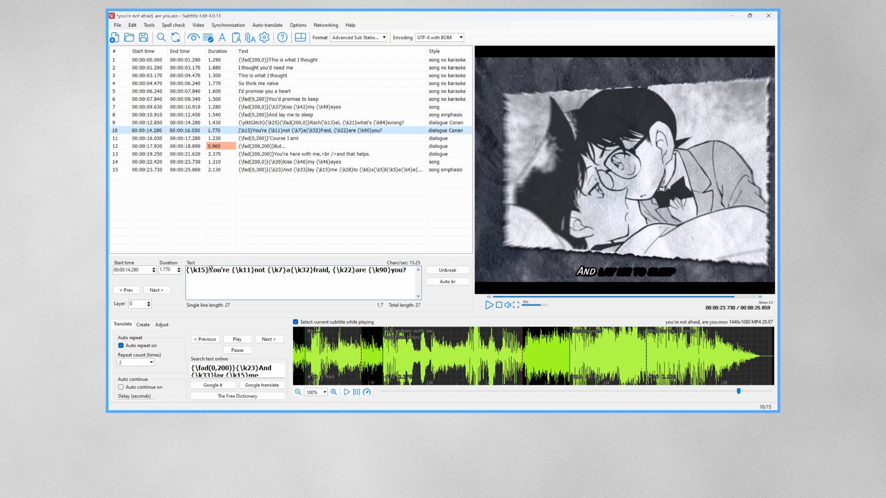
pyautogui.write('{\\ytktGlitch}')
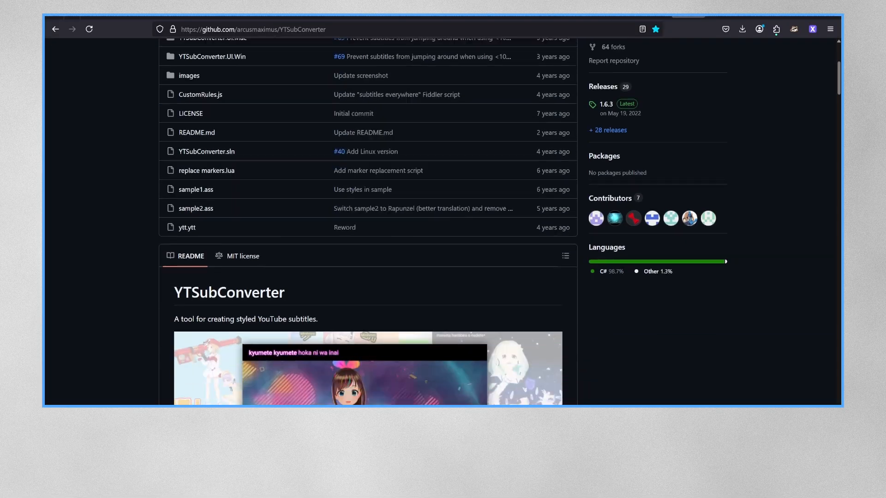
# Step: Switch to the YTSubConverter GitHub page and examine the README's description of the tool and its supported features
pyautogui.scroll(-15, 368, 230)
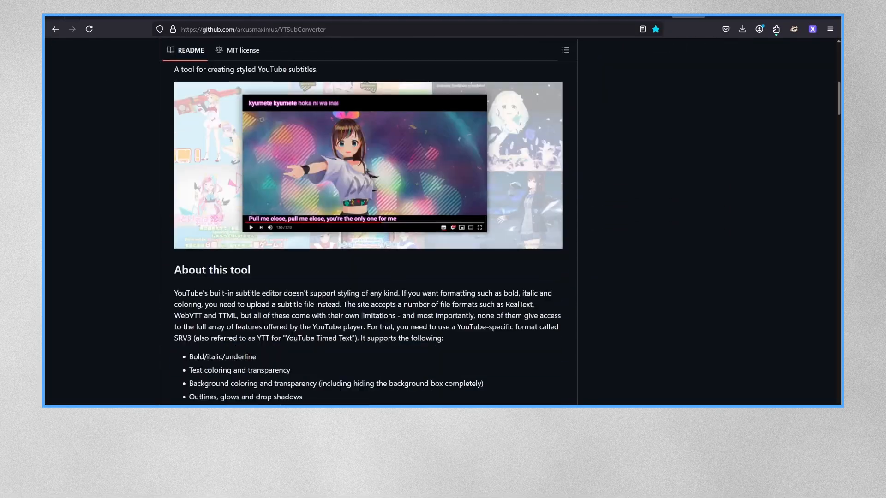
pyautogui.scroll(-10, 368, 231)
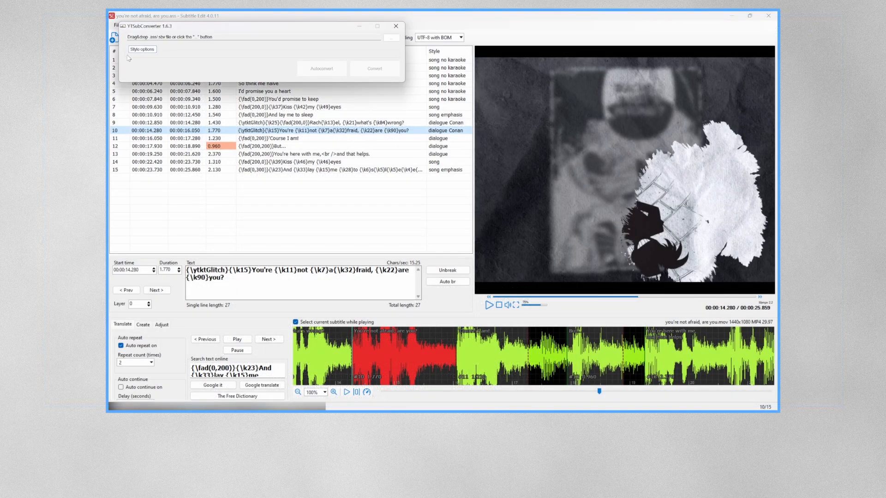
# Step: Switch to YTSubConverter, load the .ass subtitle file with a check of its style options, and convert it to YTT
pyautogui.click(391, 37)
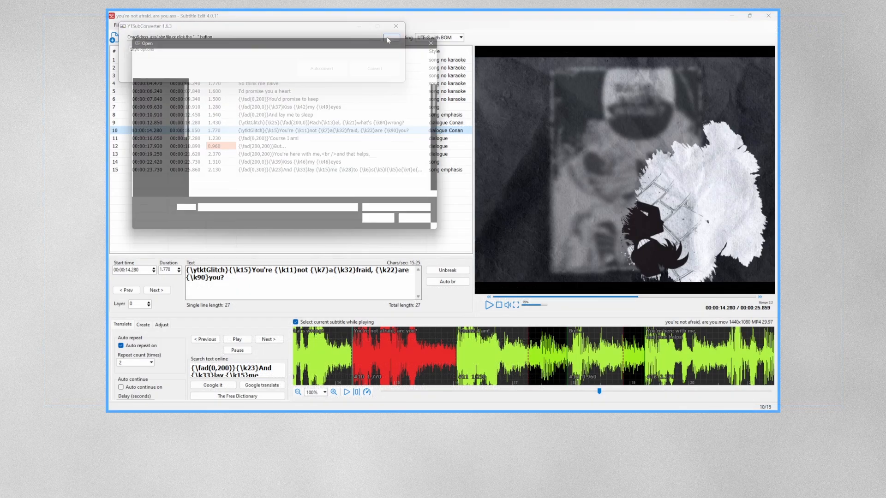
pyautogui.click(392, 227)
pyautogui.moveTo(149, 67); pyautogui.dragTo(152, 87)
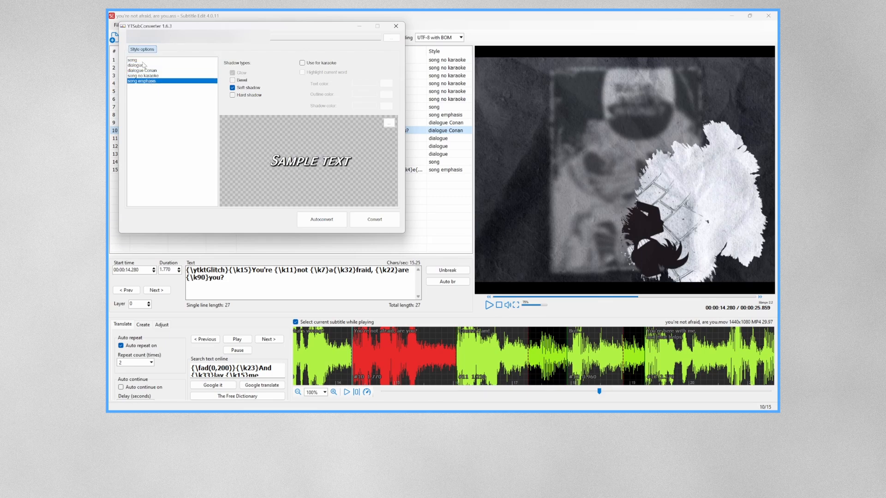
pyautogui.click(143, 62)
pyautogui.click(142, 49)
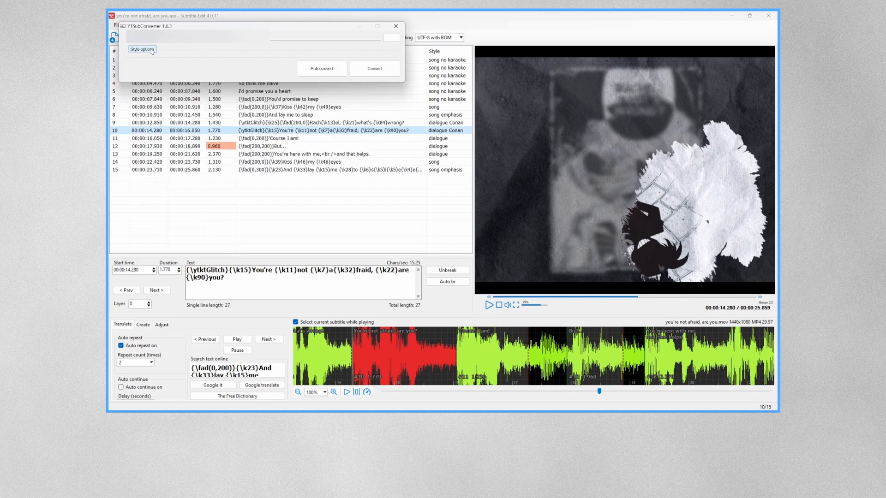
pyautogui.click(369, 69)
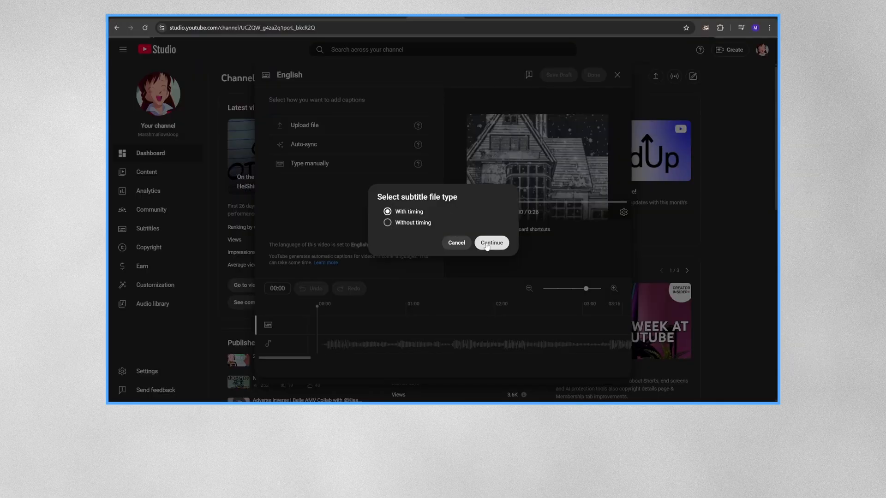
# Step: Switch to YouTube Studio, upload the converted subtitle file with timing as the English captions, and save them
pyautogui.click(484, 243)
pyautogui.click(200, 147)
pyautogui.click(375, 200)
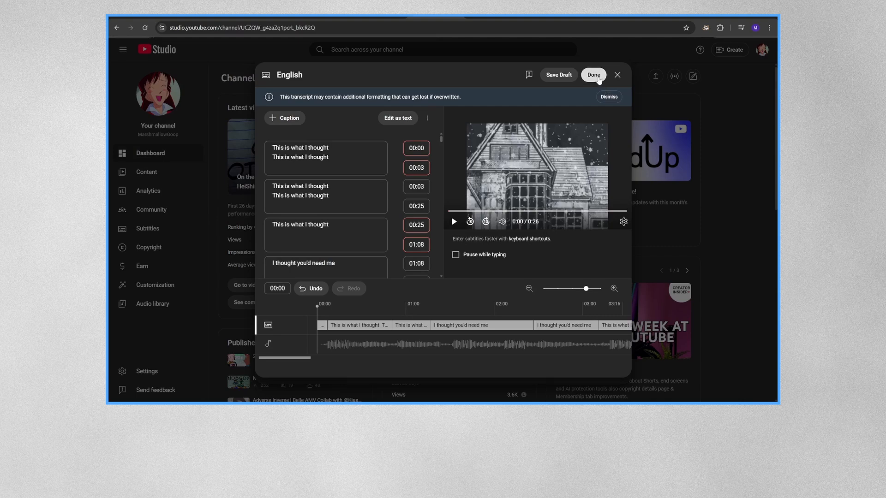
pyautogui.click(558, 75)
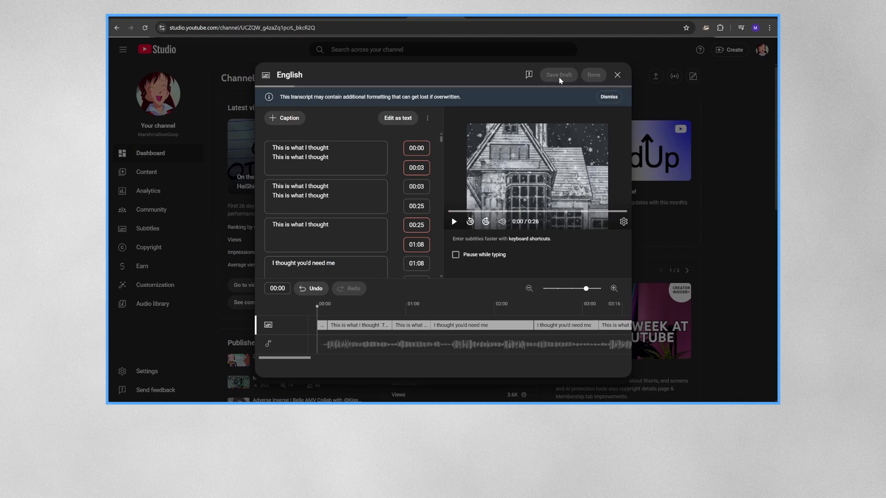
pyautogui.click(594, 76)
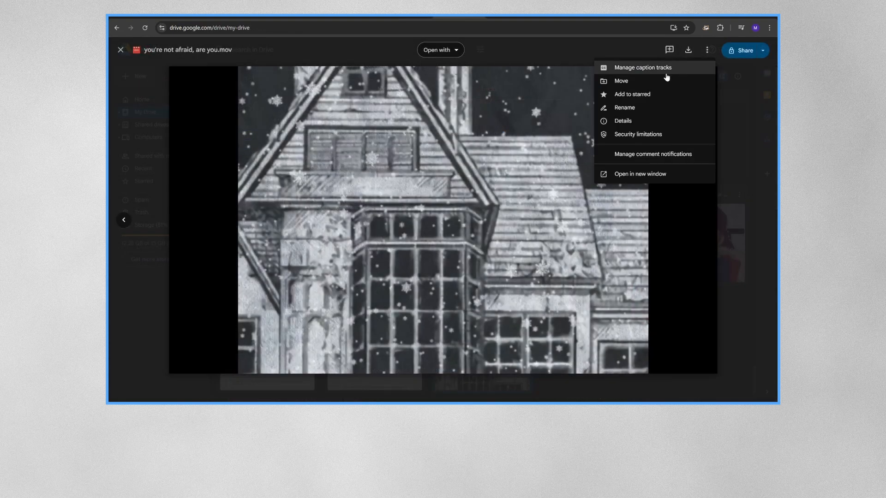
# Step: Switch to Google Drive and upload "you're not afraid, are you.ytt" as a new caption track for "you're not afraid, are you.mov"
pyautogui.click(665, 73)
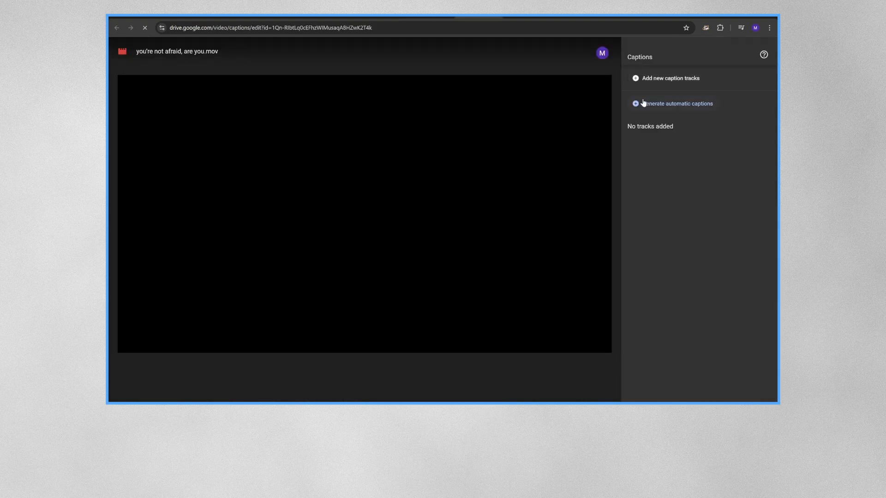
pyautogui.click(655, 79)
pyautogui.click(439, 271)
pyautogui.click(242, 147)
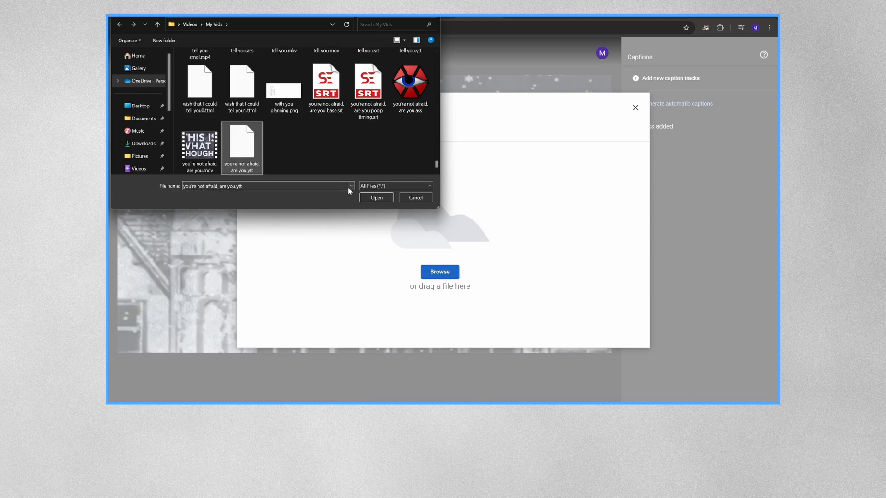
pyautogui.click(378, 198)
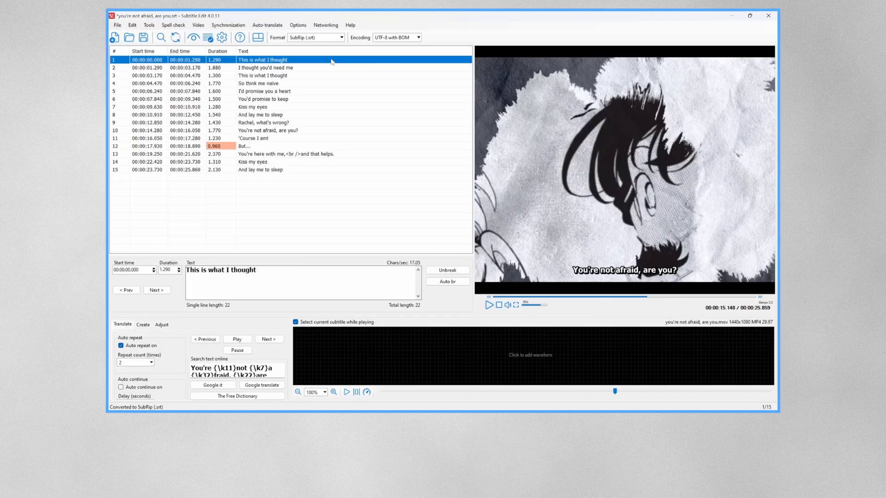
# Step: Switch to the SubRip version in Subtitle Edit and surround lines 1 to 8 with ♪ music symbols
pyautogui.hotkey('shift', 'Down')
pyautogui.hotkey('shift', 'Down')
pyautogui.hotkey('shift', 'Down')
pyautogui.hotkey('shift', 'Down')
pyautogui.hotkey('shift', 'Down')
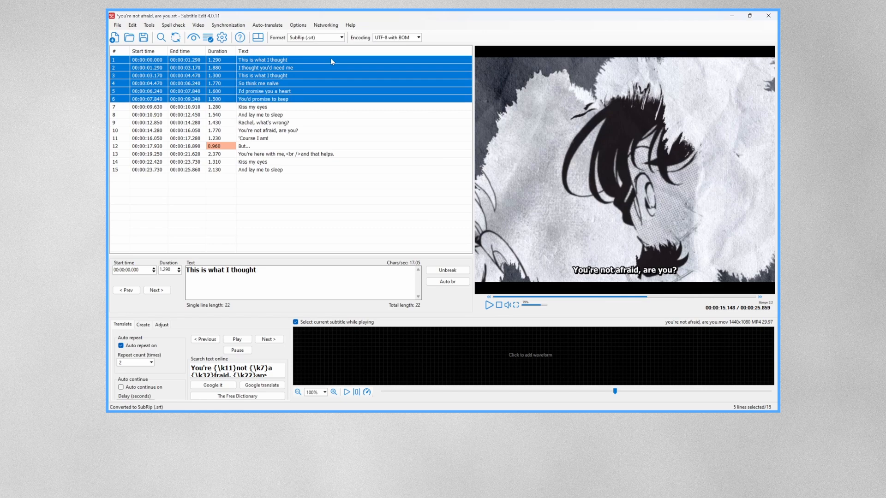
pyautogui.hotkey('shift', 'Down')
pyautogui.hotkey('shift', 'Down')
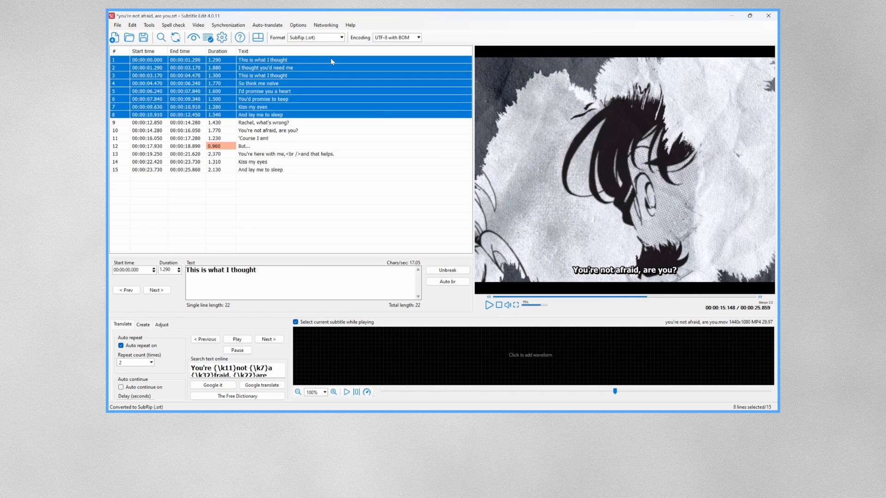
pyautogui.rightClick(331, 59)
pyautogui.click(350, 189)
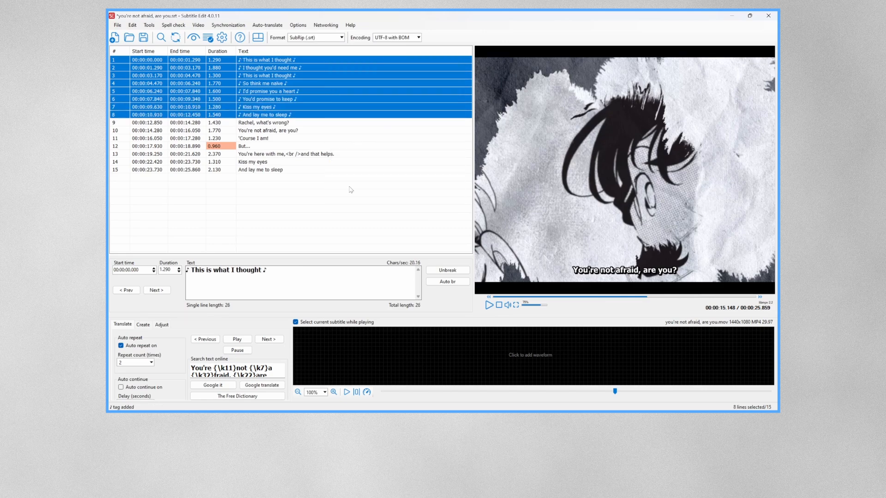
# Step: Surround lines 14 and 15, "Kiss my eyes" and "And lay me to sleep", with ♪ music symbols
pyautogui.click(283, 139)
pyautogui.press('Down')
pyautogui.press('Down')
pyautogui.press('Down')
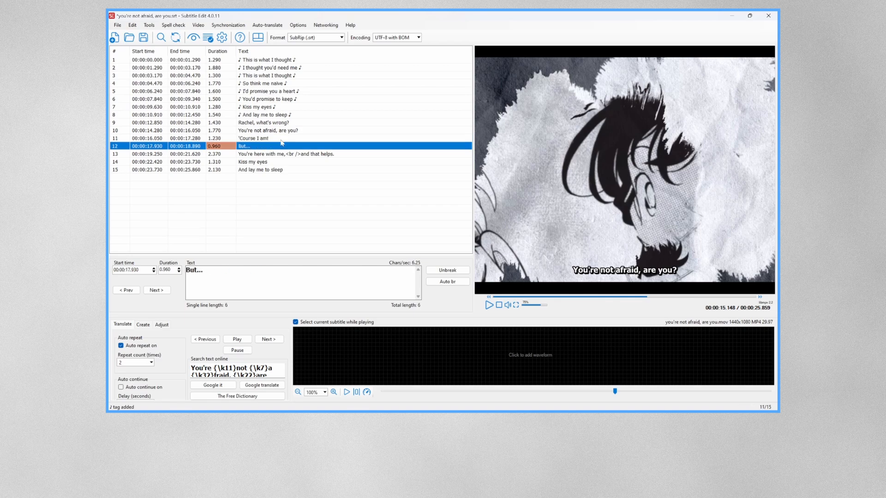
pyautogui.hotkey('shift', 'Down')
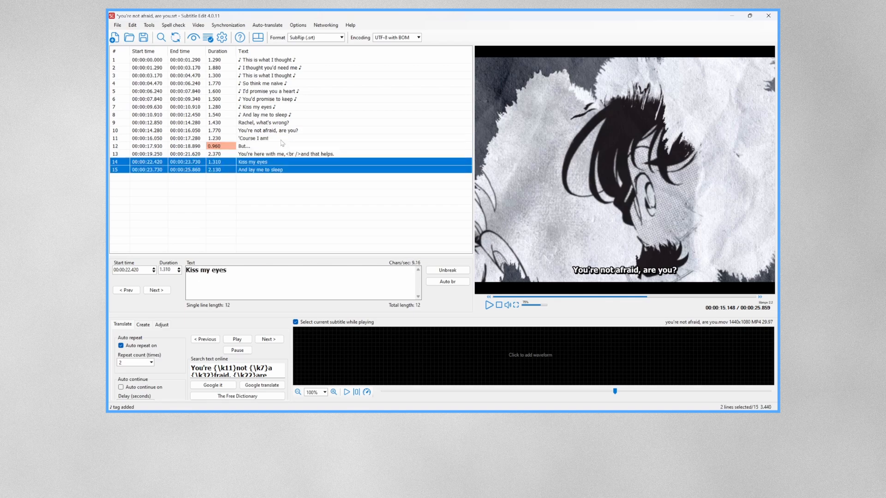
pyautogui.rightClick(282, 172)
pyautogui.click(307, 311)
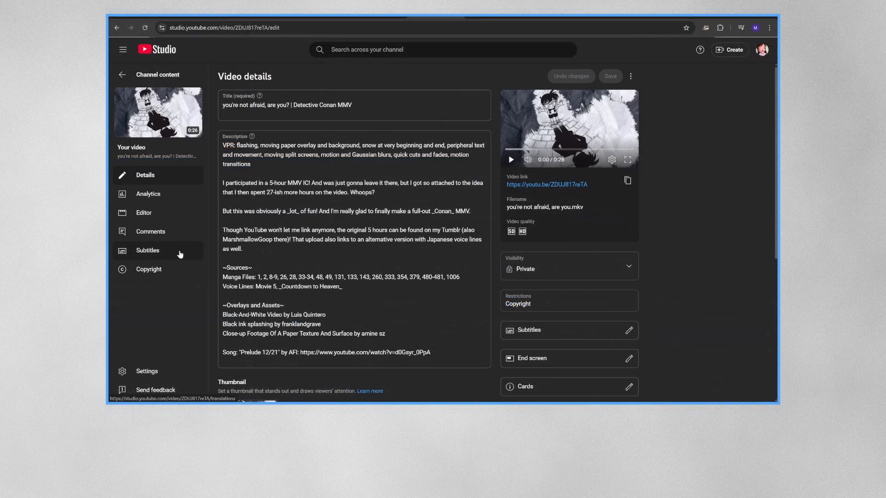
# Step: Switch to YouTube Studio, open the video's subtitles, and rename the English caption track to "Stylized"
pyautogui.click(180, 254)
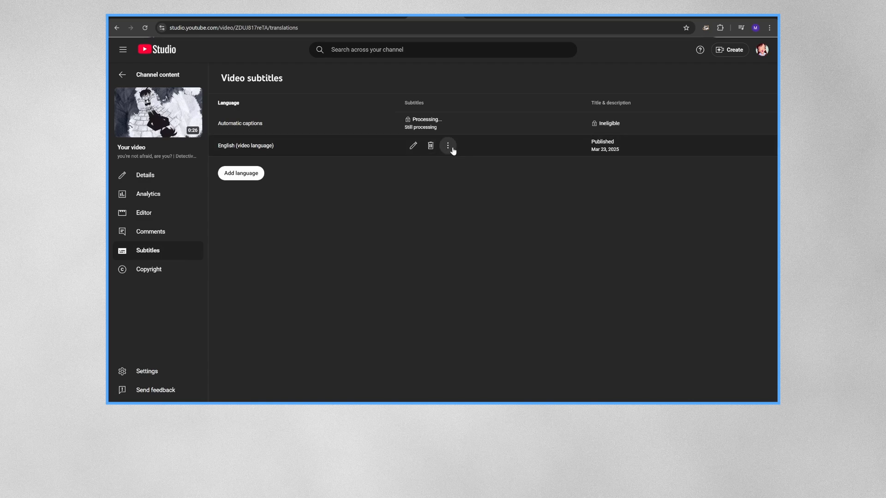
pyautogui.click(448, 147)
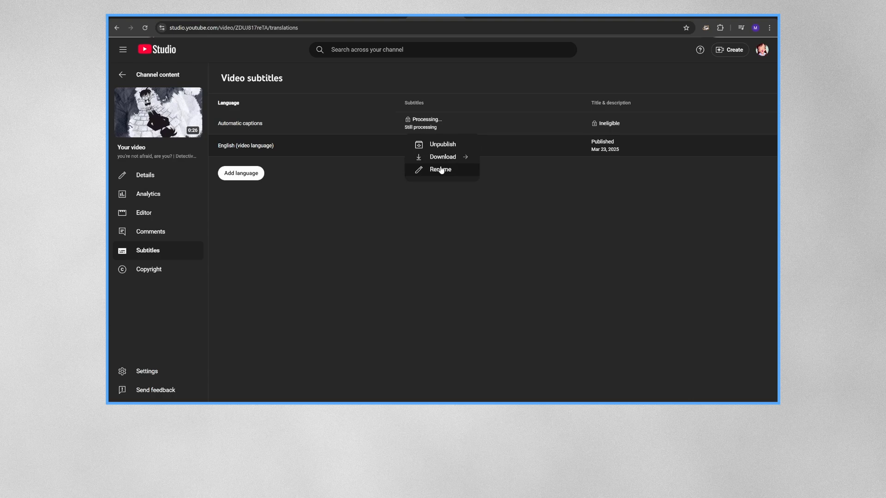
pyautogui.click(441, 170)
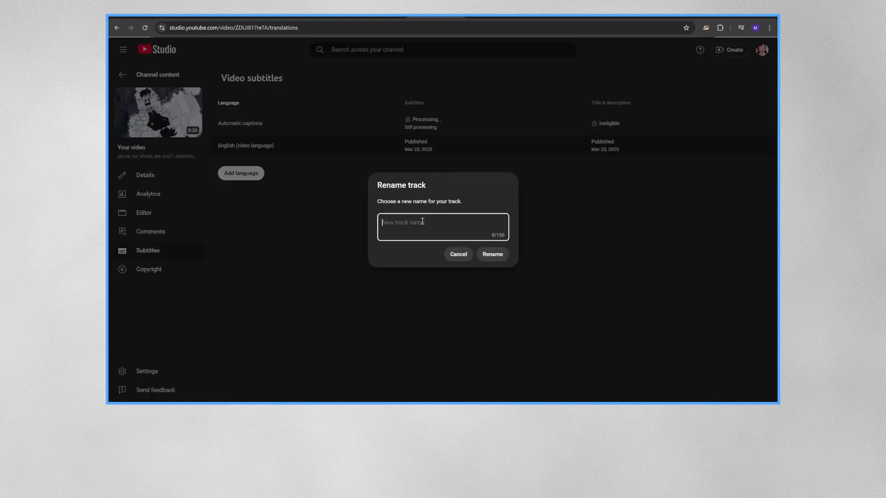
pyautogui.click(493, 255)
# Step: Add English as another subtitle language for the video
pyautogui.click(256, 177)
pyautogui.scroll(-10, 318, 246)
pyautogui.click(318, 244)
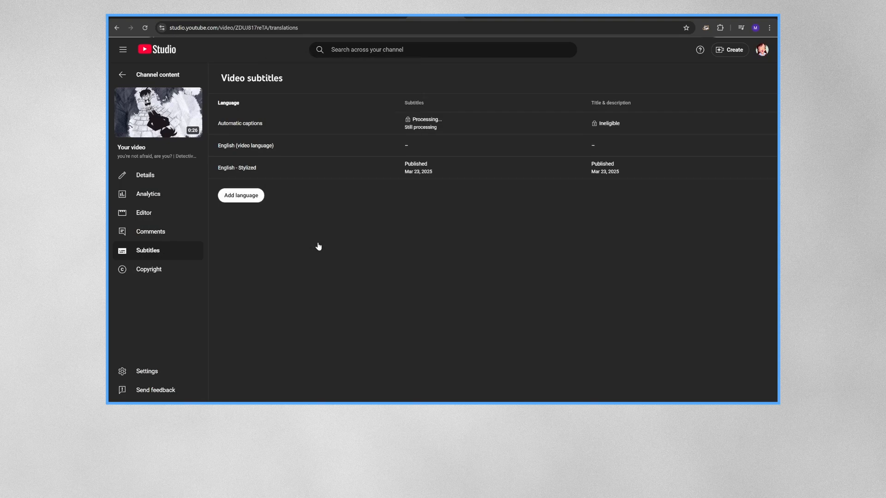
# Step: Upload the SubRip file with timing as captions for English (video language), save them as a draft, and publish them
pyautogui.click(414, 147)
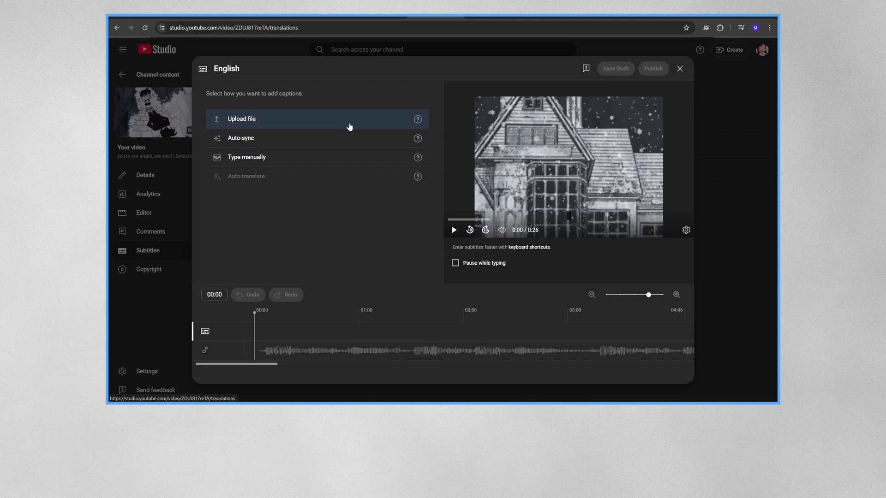
pyautogui.click(352, 124)
pyautogui.click(492, 243)
pyautogui.click(372, 198)
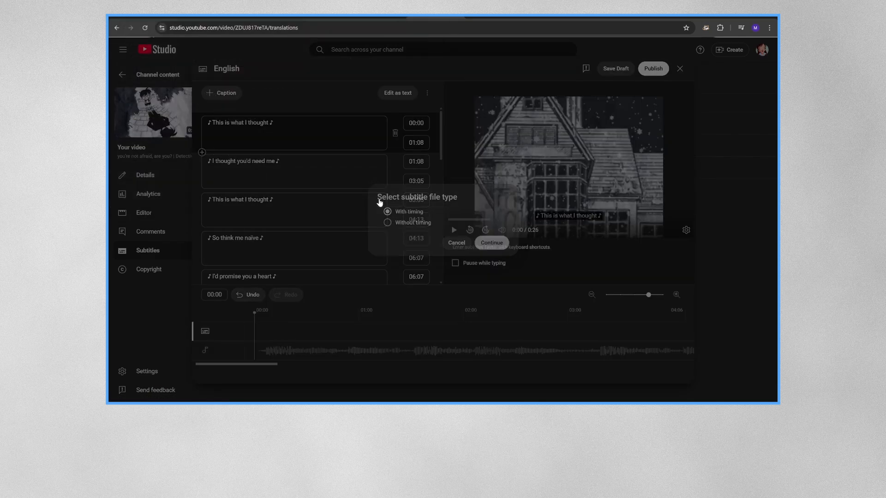
pyautogui.click(616, 69)
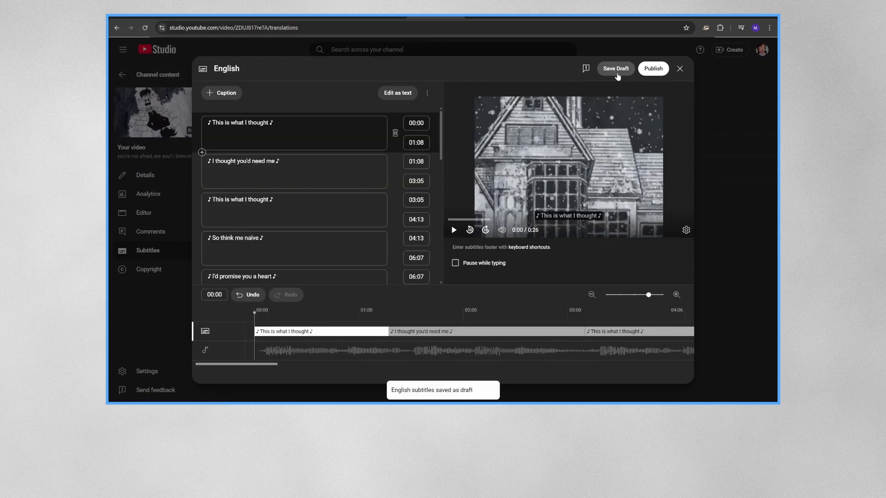
pyautogui.click(652, 69)
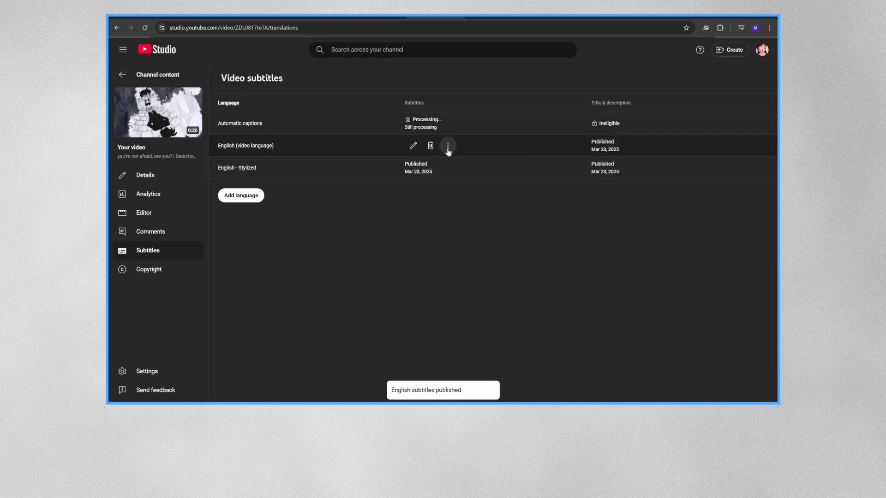
# Step: Rename the newly published English (video language) caption track to "Unstylized"
pyautogui.click(448, 150)
pyautogui.click(451, 146)
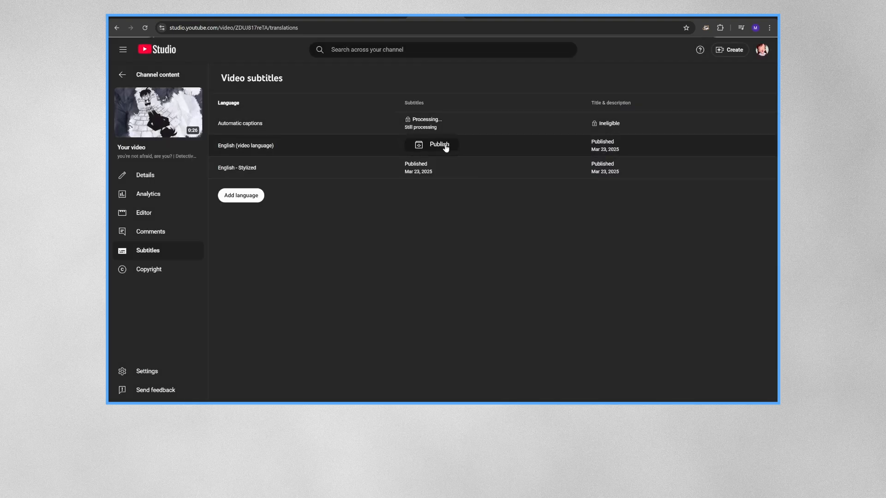
pyautogui.click(413, 147)
pyautogui.click(680, 69)
pyautogui.click(447, 146)
pyautogui.click(450, 171)
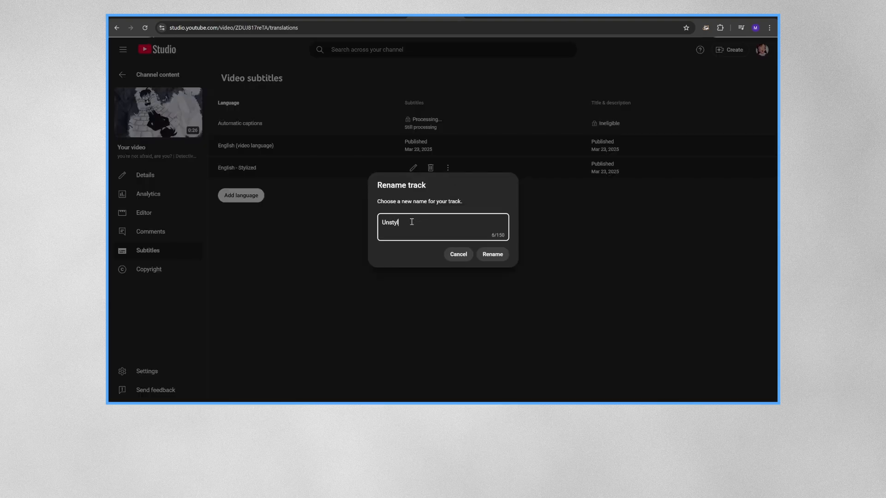
pyautogui.click(503, 255)
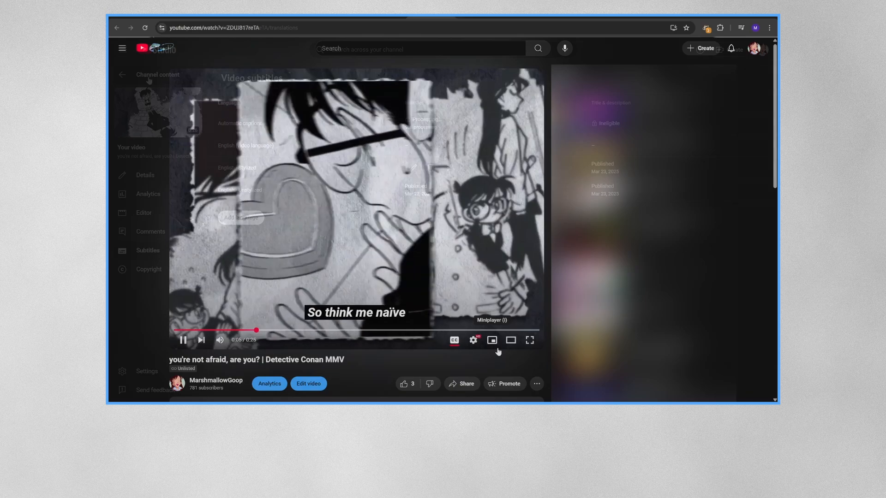
# Step: Switch to the video's YouTube watch page and set its subtitles to English - Unstylized
pyautogui.click(473, 340)
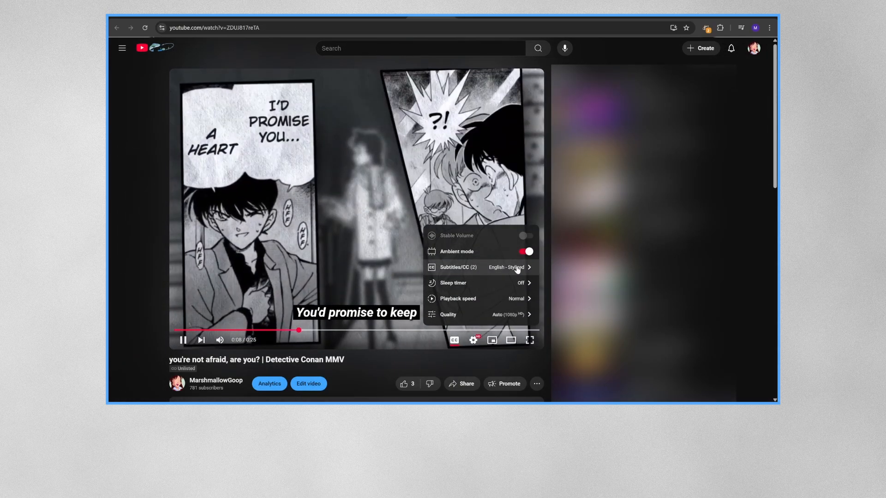
pyautogui.click(491, 268)
pyautogui.click(478, 272)
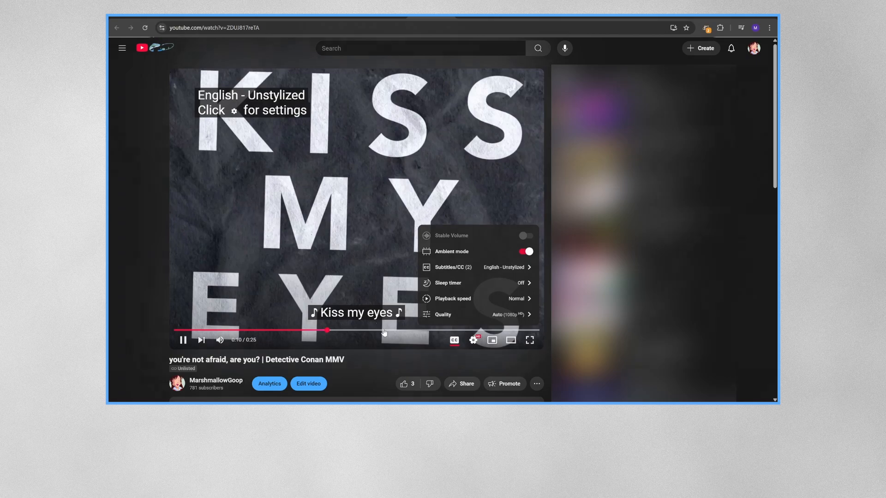